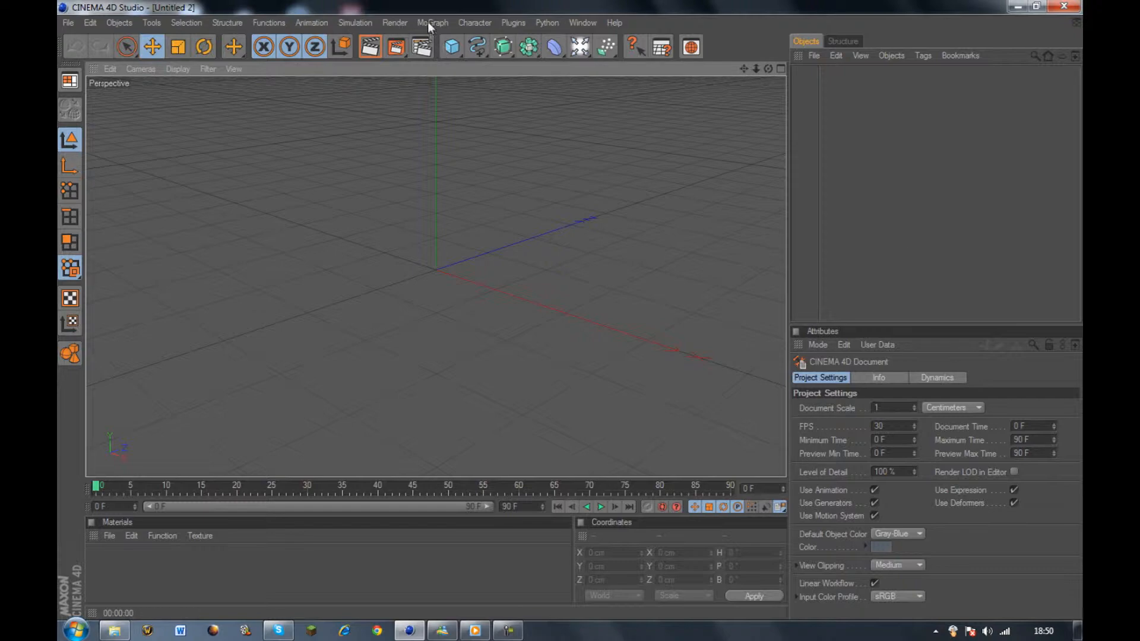
- Add a MoText object and replace its default text with the channel name in capitals
left_click(428, 22)
left_click(465, 178)
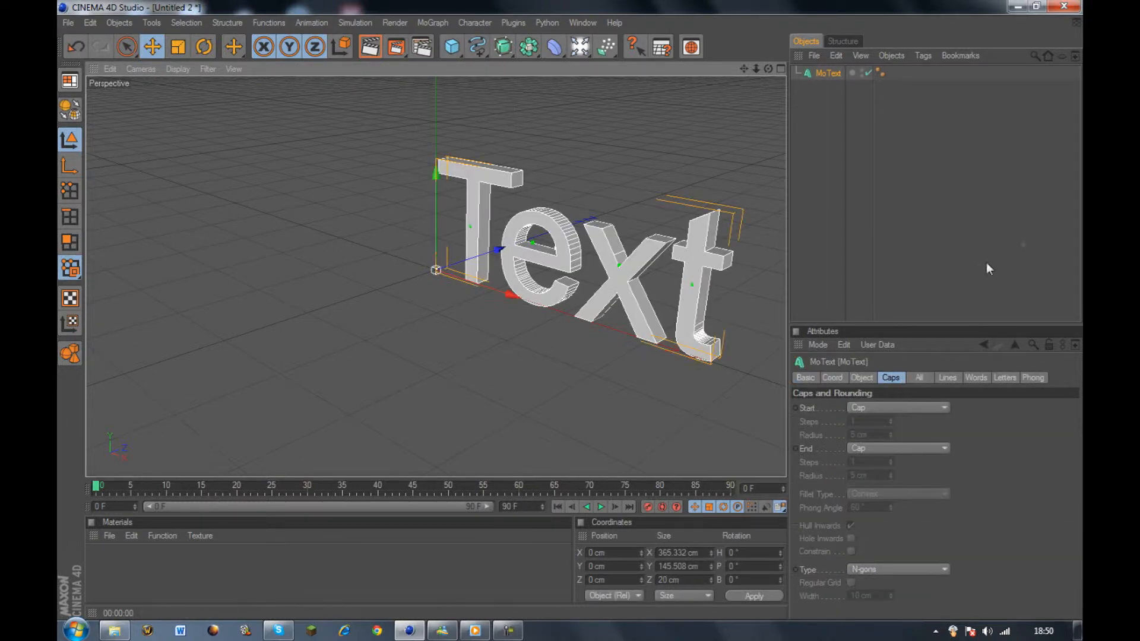
left_click(862, 378)
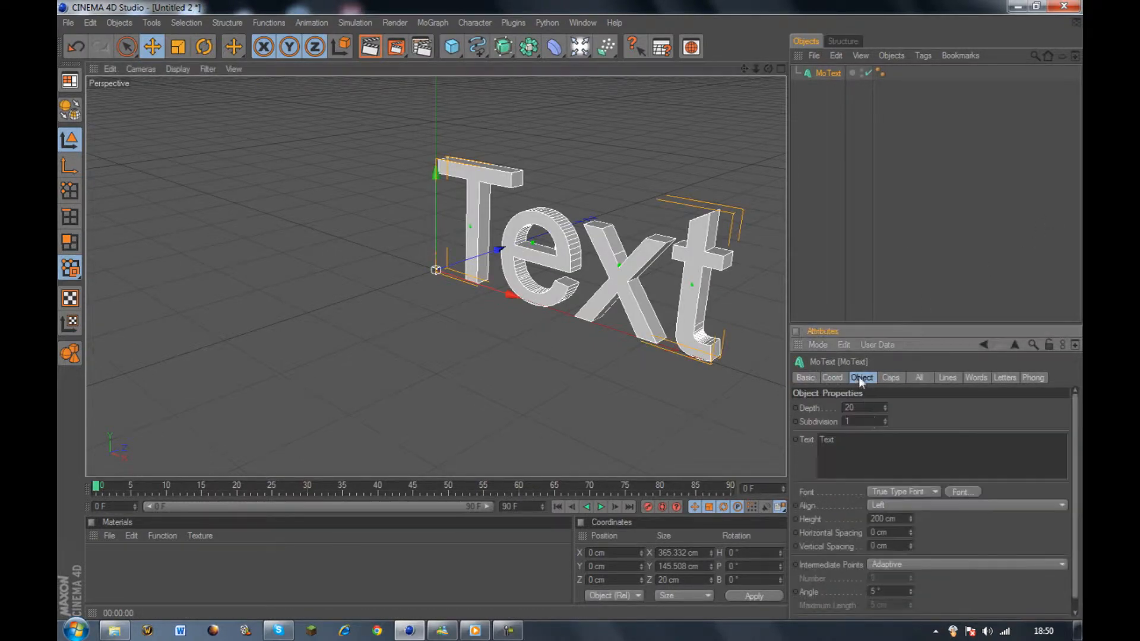
double_click(867, 440)
key("Caps_Lock")
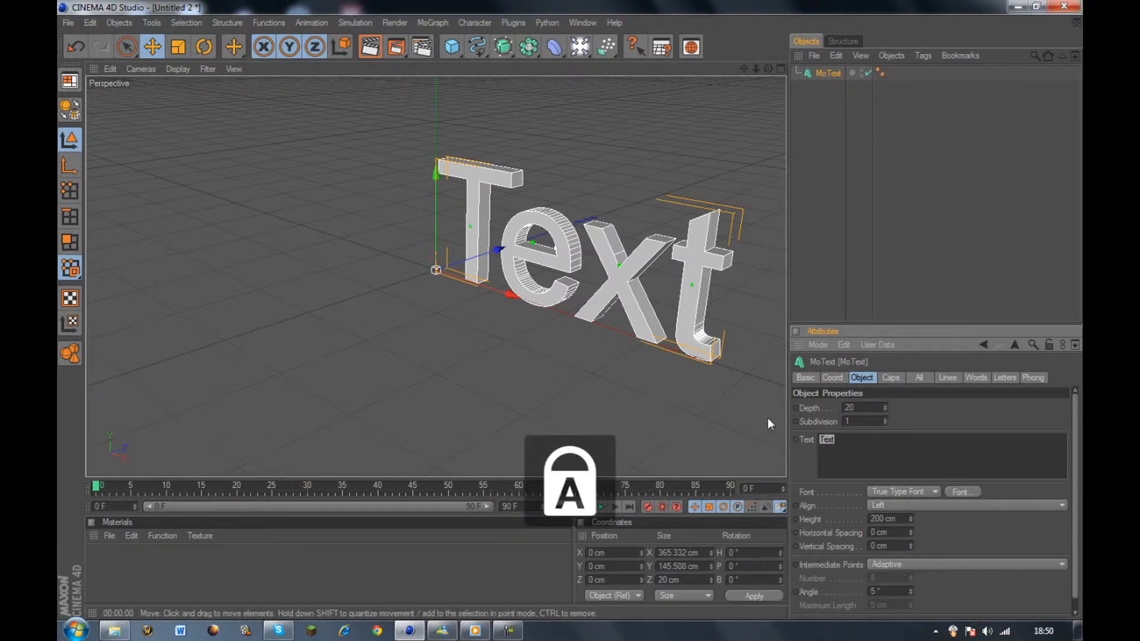
type("NICKMASONHD")
- Set the MoText depth to 75
left_click(874, 407)
type("100")
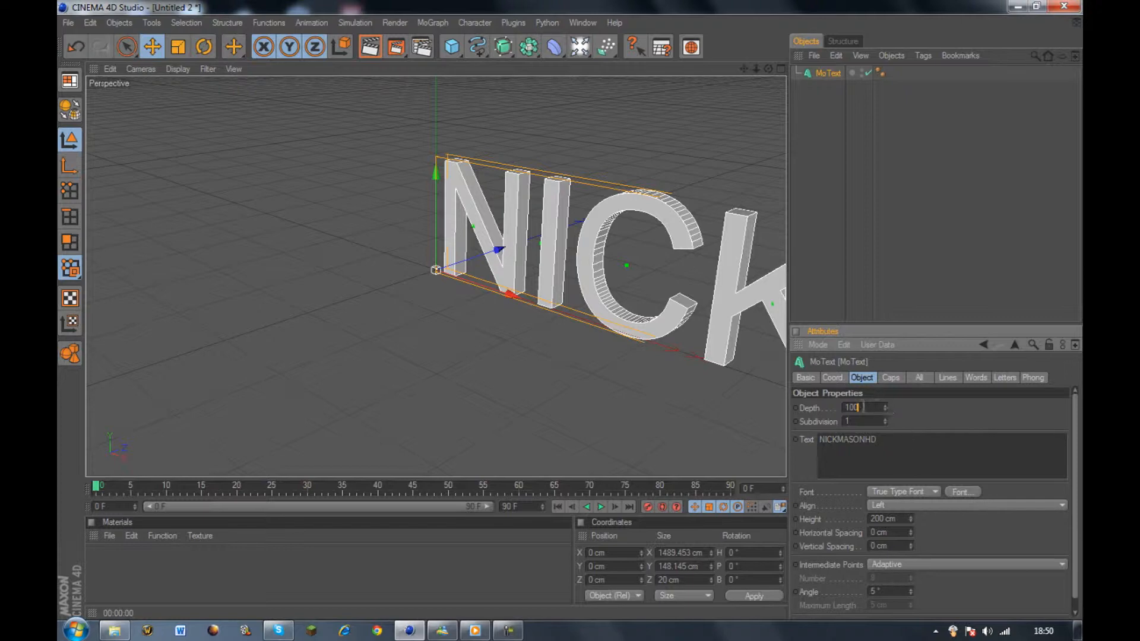
key("Return")
type("75")
- Change the text's font to bubbleboddy Fat in the Regular style
left_click(963, 492)
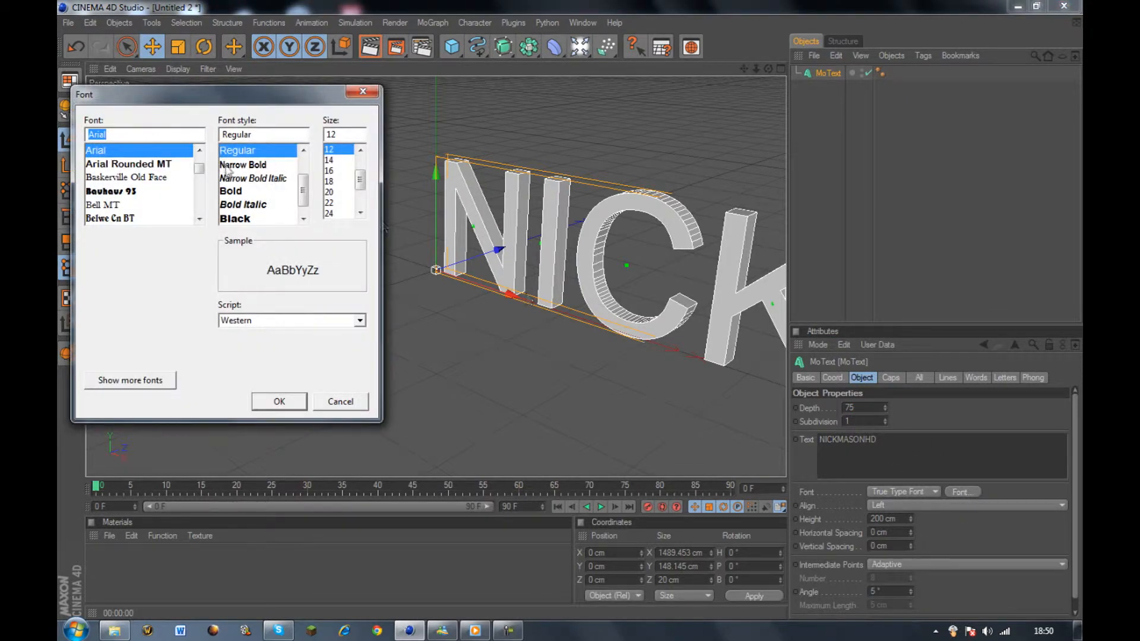
type("BU")
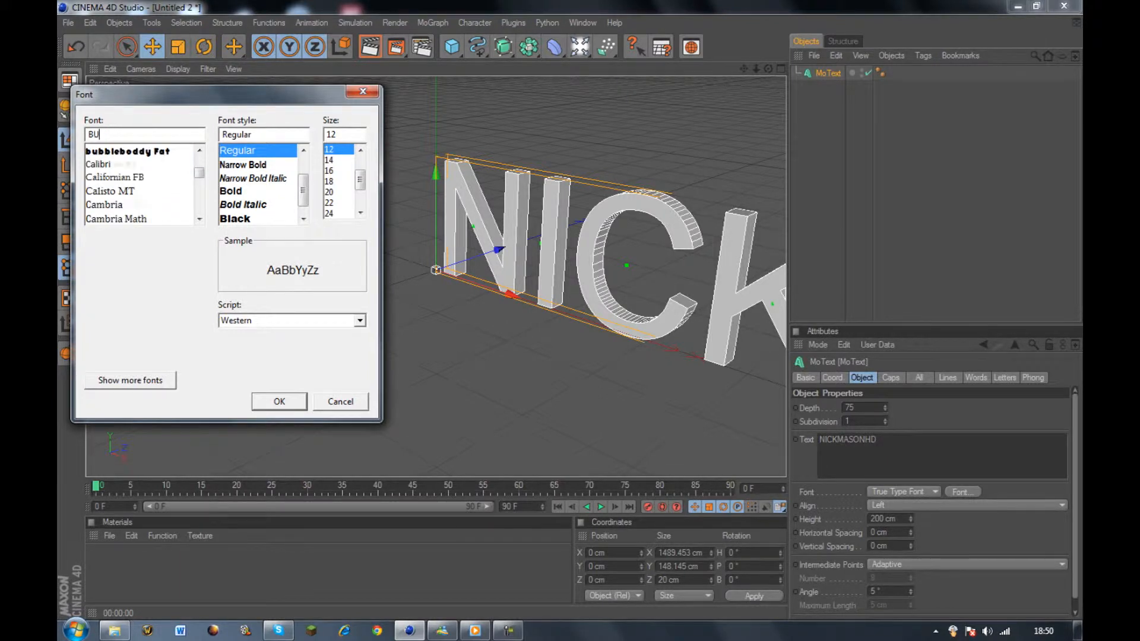
left_click(155, 153)
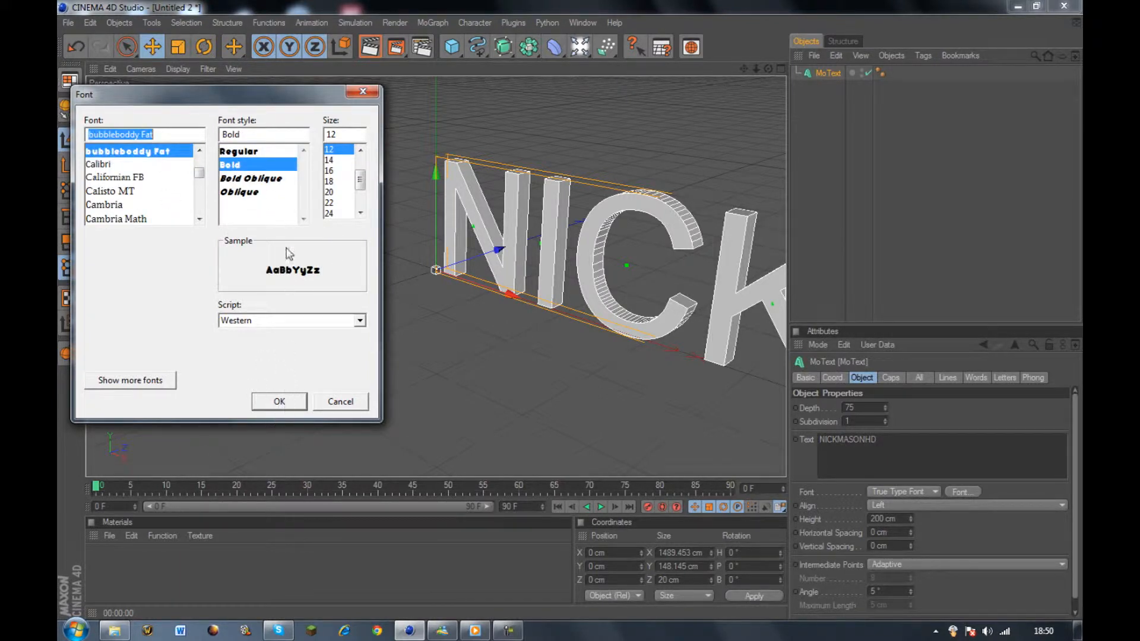
left_click(247, 152)
left_click(280, 400)
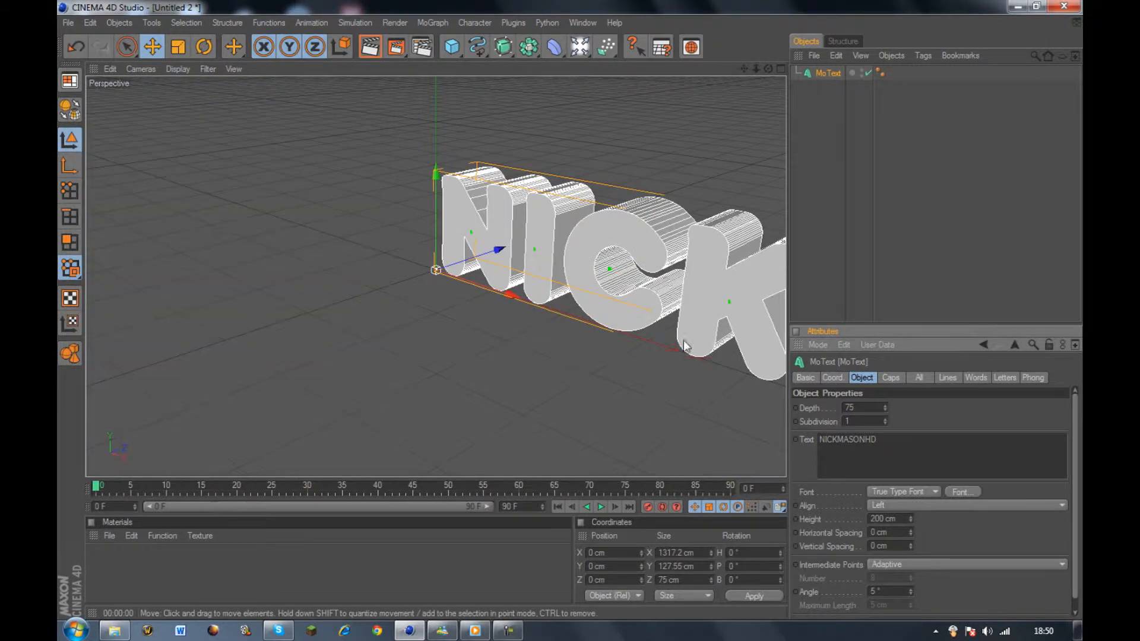
- Set both the start and end caps of the text to Fillet Cap
left_click_drag(768, 68, 745, 69)
scroll(577, 213, "down", 3)
scroll(593, 179, "down", 3)
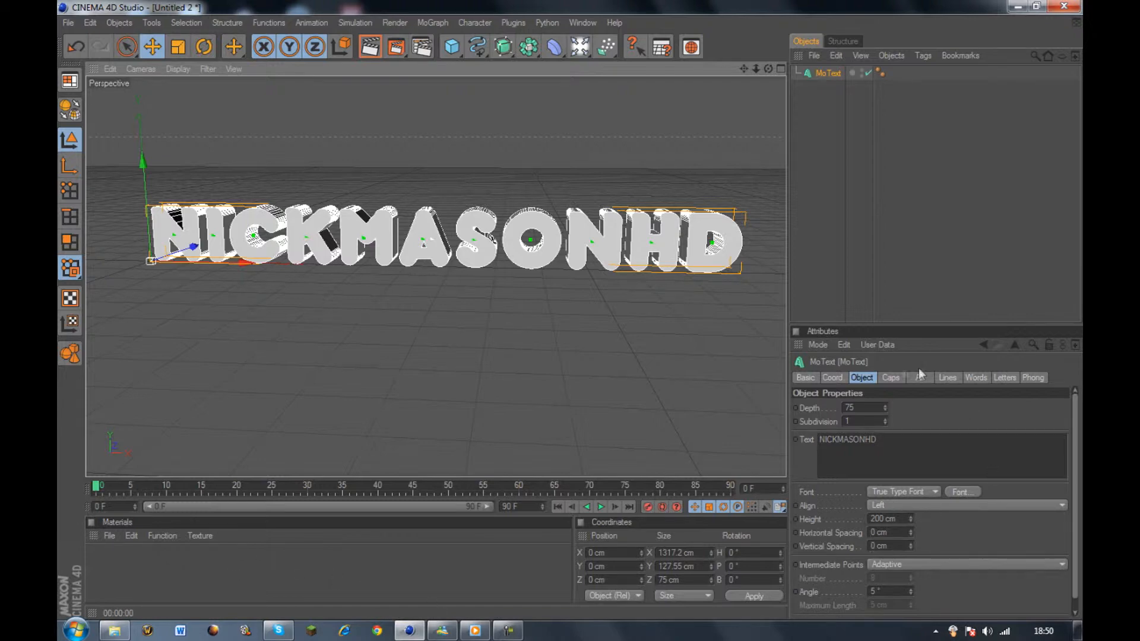
left_click(892, 378)
left_click(867, 407)
left_click(866, 462)
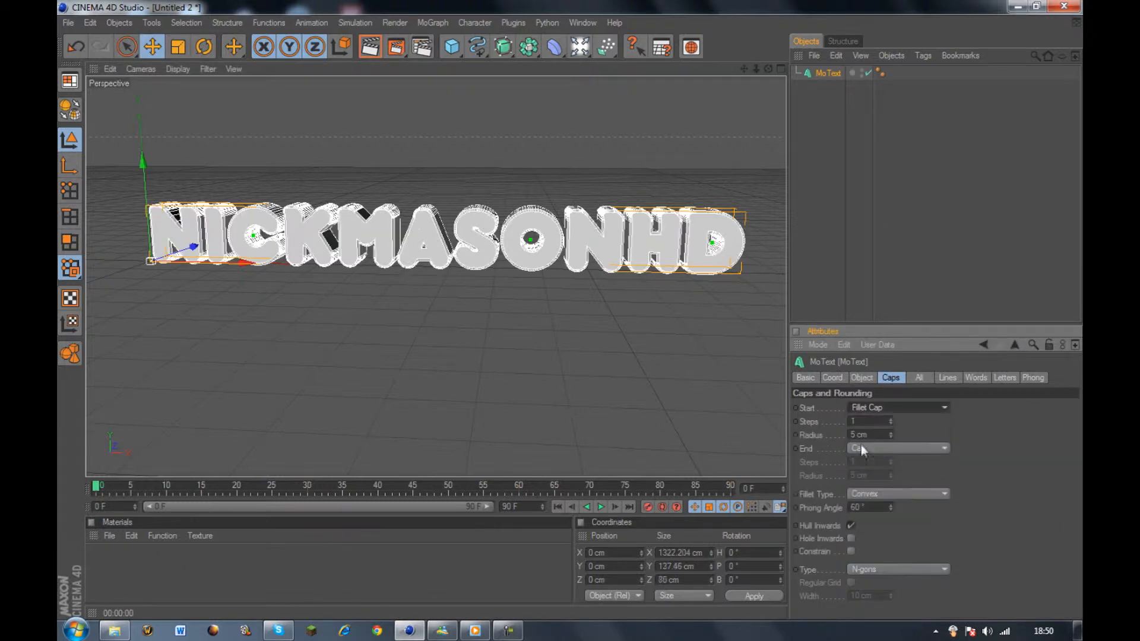
left_click(861, 447)
left_click(867, 503)
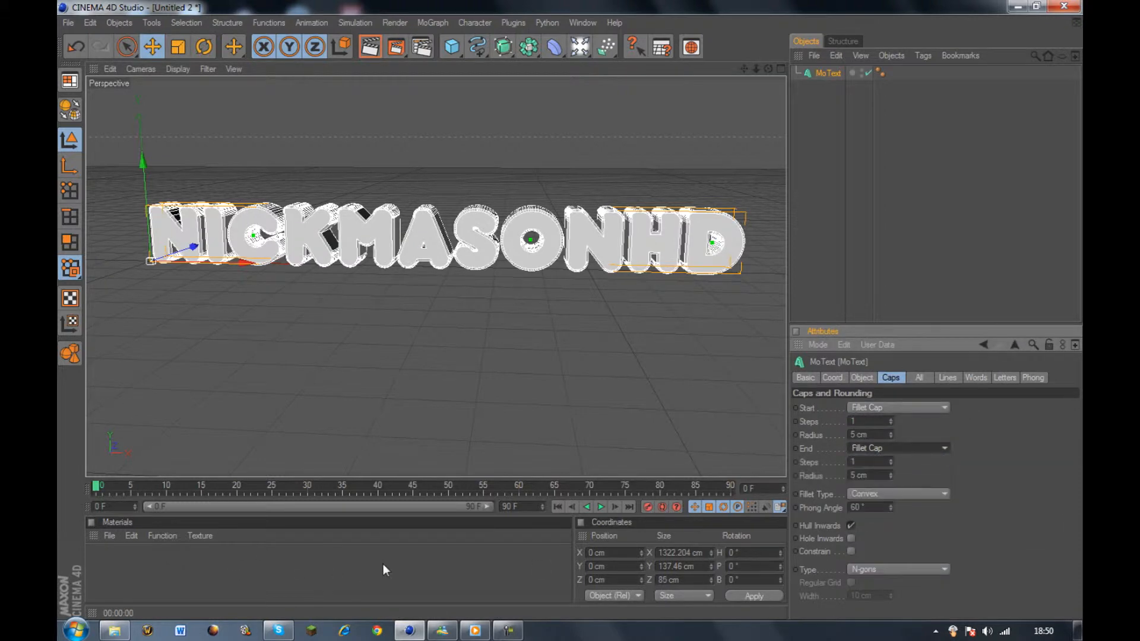
- Reduce the fillet radius of the start and end caps to 2 cm each
left_click(181, 560)
left_click(825, 73)
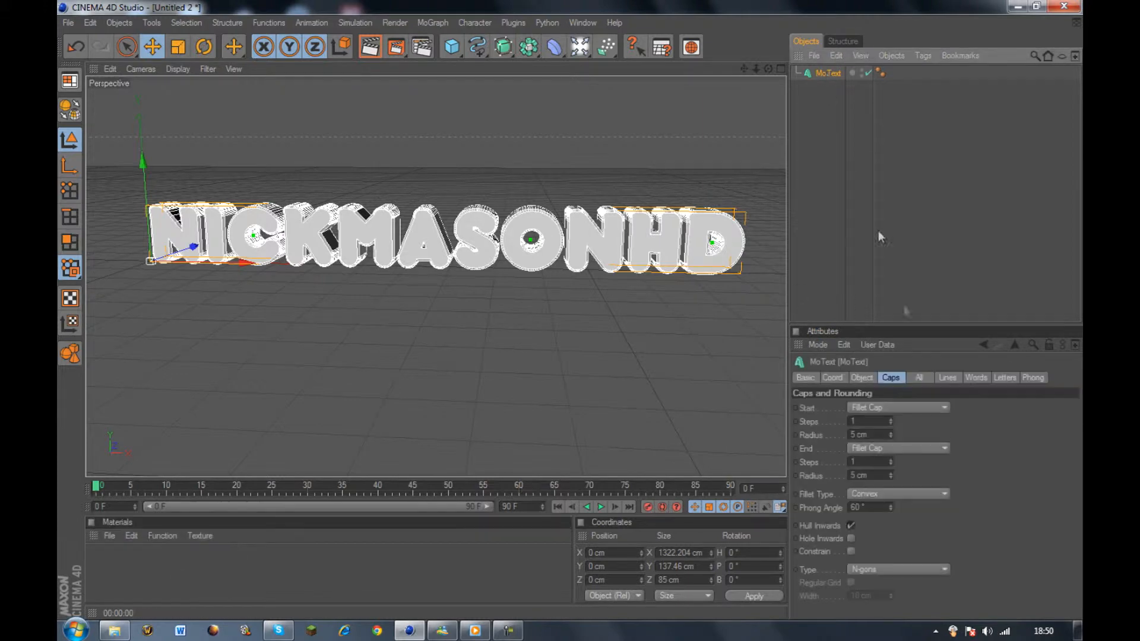
left_click(892, 438)
left_click(891, 438)
left_click(891, 438)
left_click(892, 477)
left_click(892, 478)
left_click(892, 477)
left_click(997, 216)
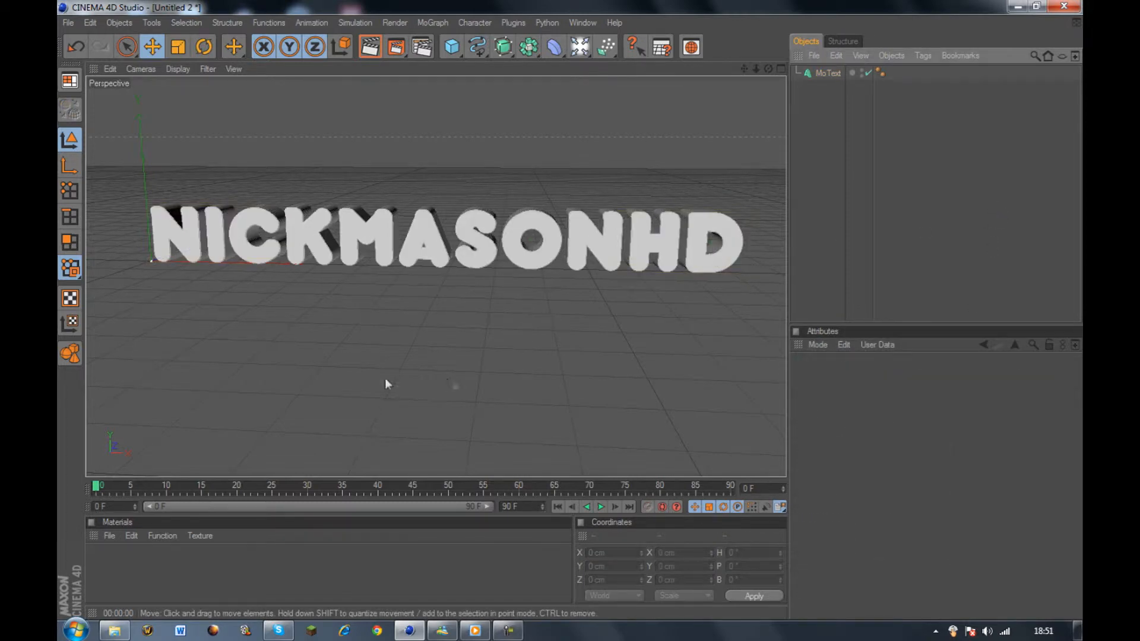
- Create a new material and make its color magenta by setting green to 0
left_click(143, 570)
double_click(141, 569)
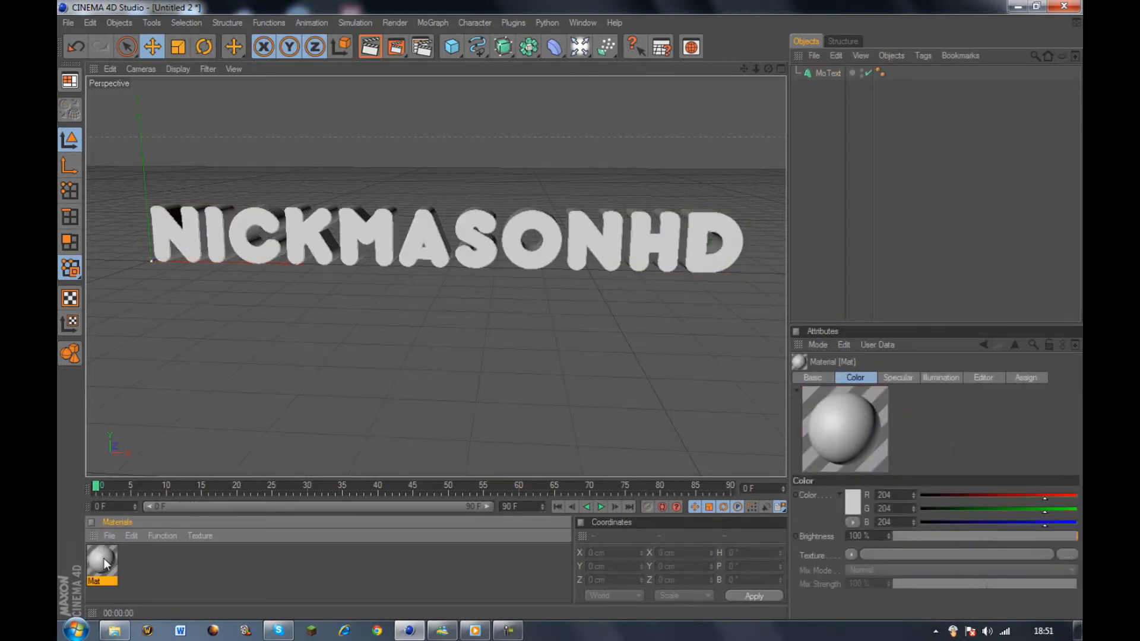
double_click(103, 558)
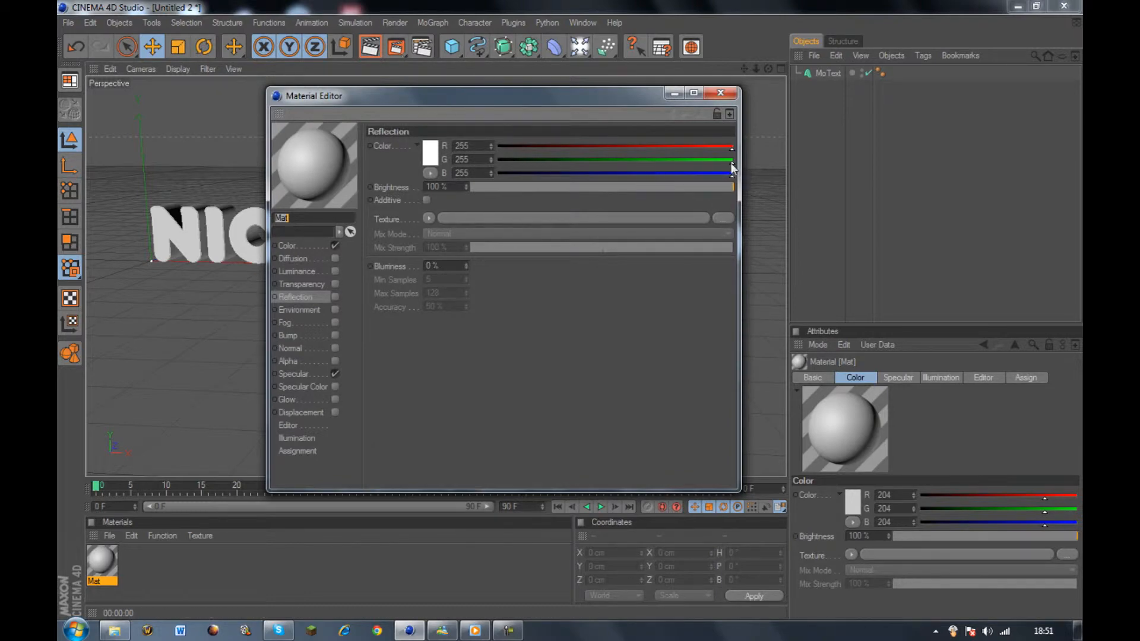
left_click(287, 245)
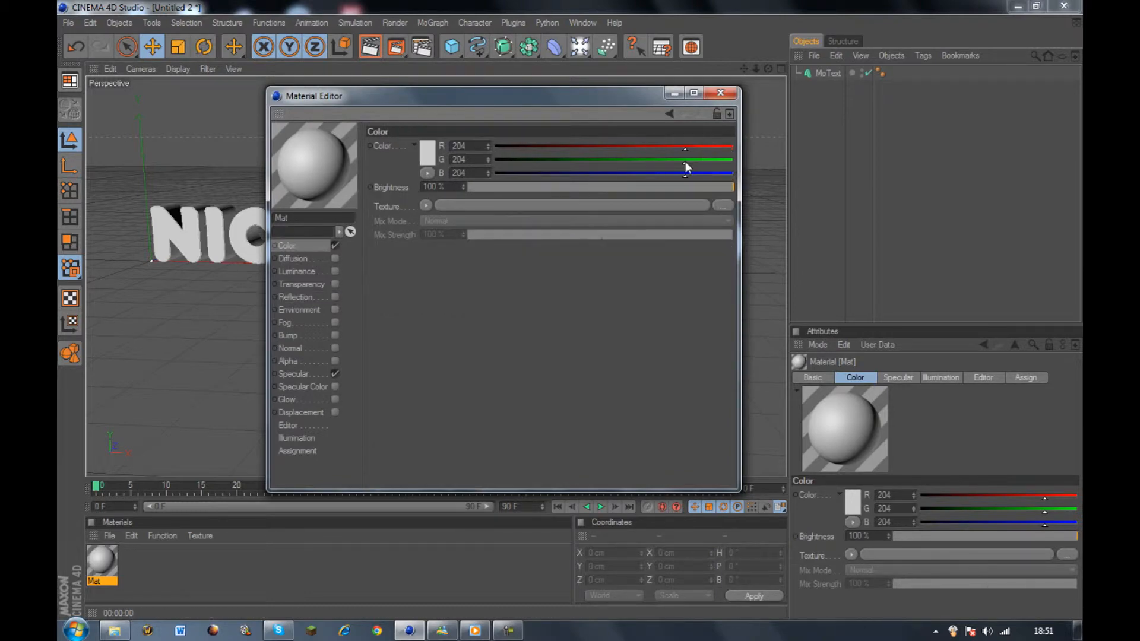
left_click_drag(685, 162, 495, 159)
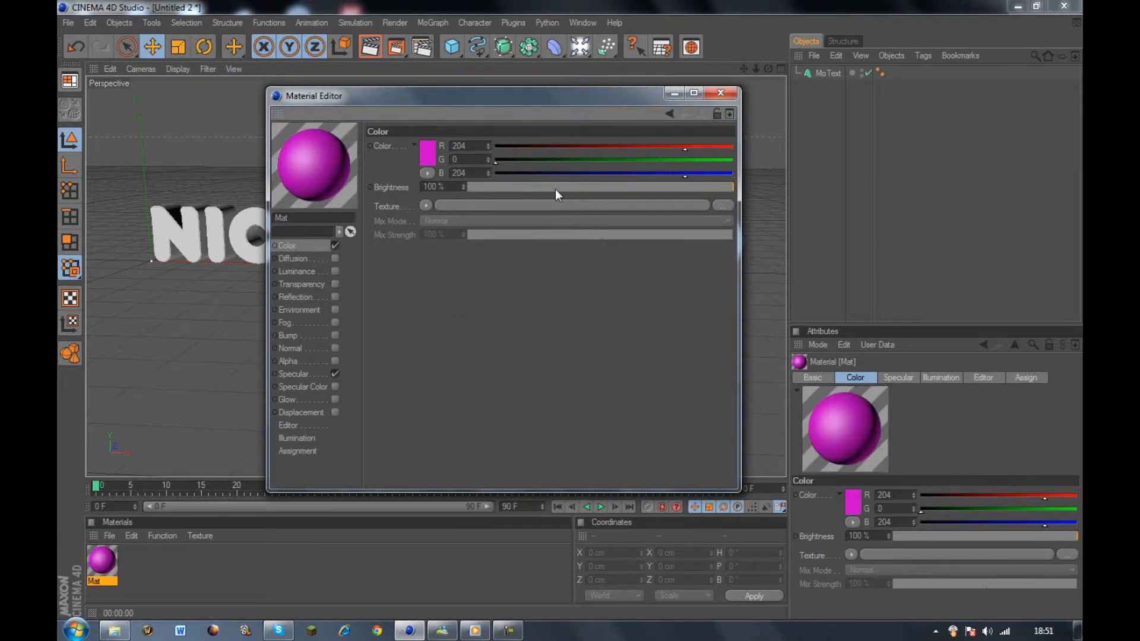
- Enable reflection on the magenta material with a brightness of 20%
left_click(335, 297)
left_click(447, 187)
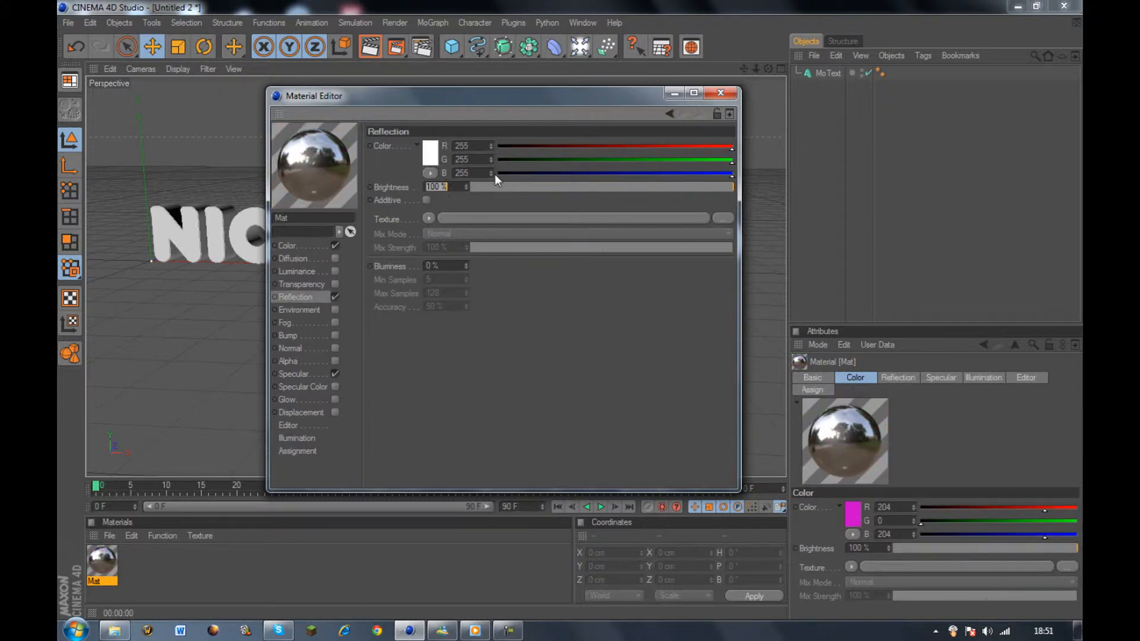
type("20")
key("Return")
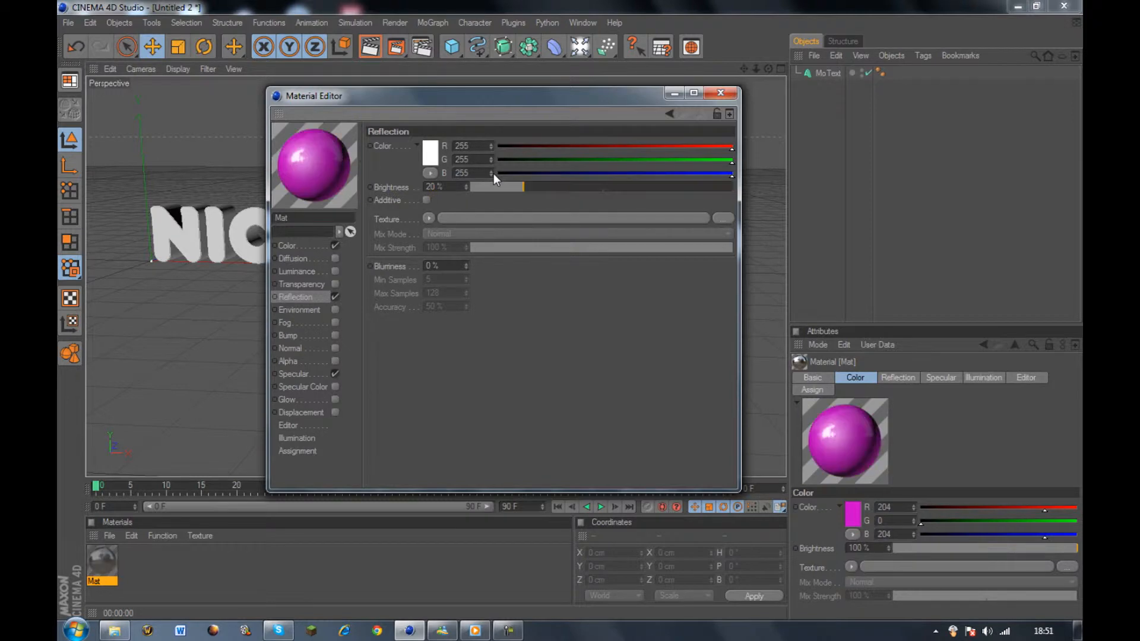
left_click(721, 93)
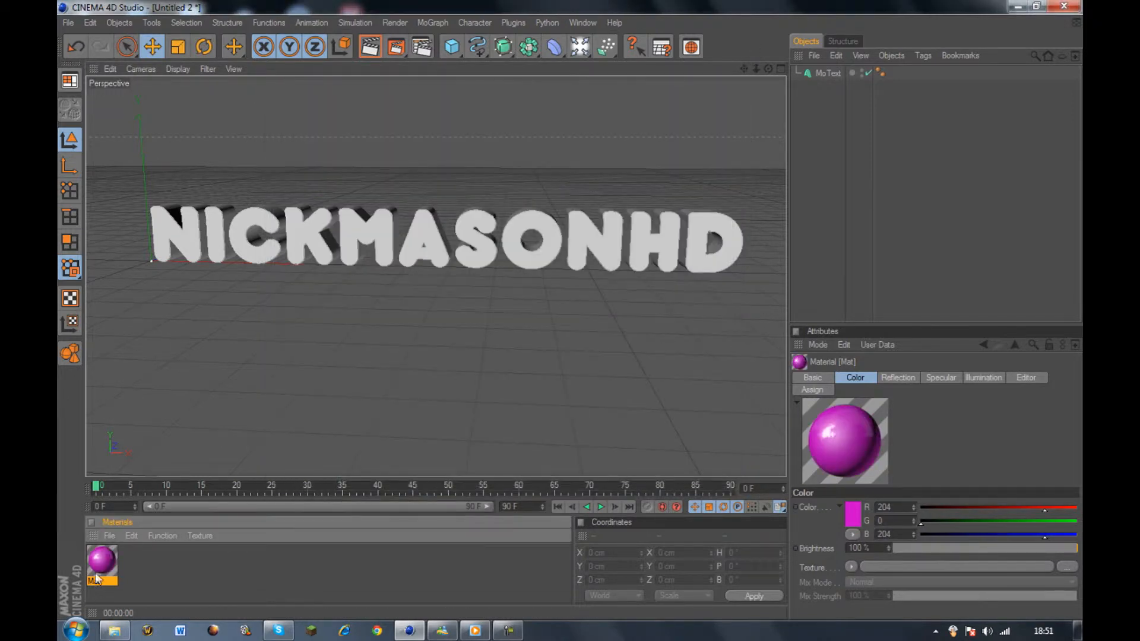
- Apply the magenta material to the text and render a preview of the view
left_click_drag(401, 233, 383, 231)
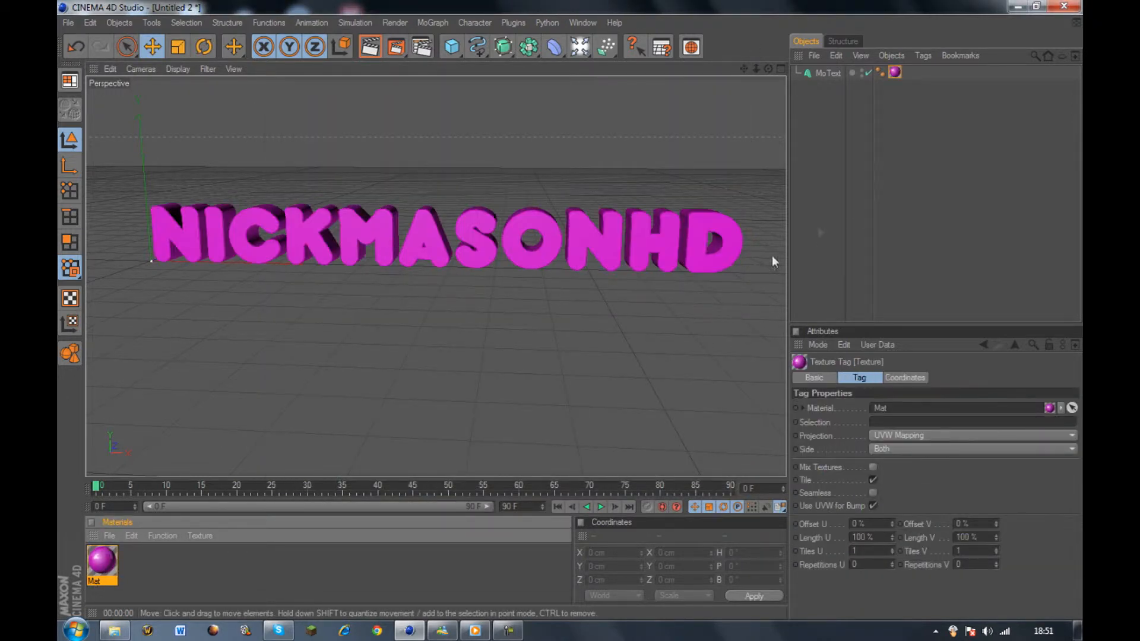
left_click(369, 47)
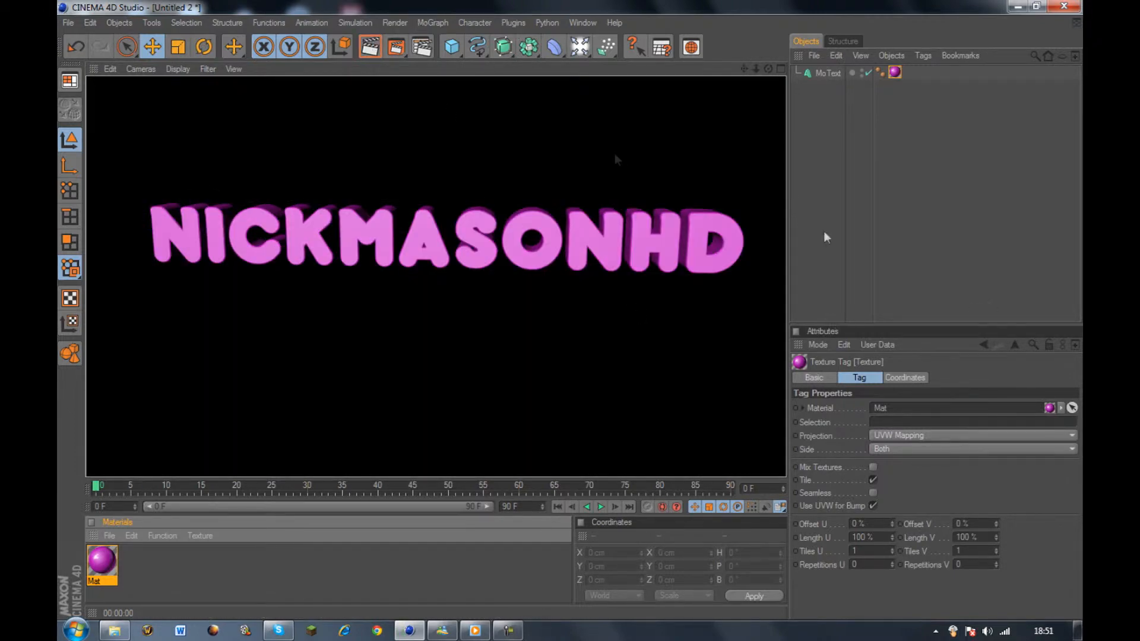
left_click(1043, 232)
- Set the text object's subdivision to 10 and its intermediate points to Subdivided
left_click(606, 244)
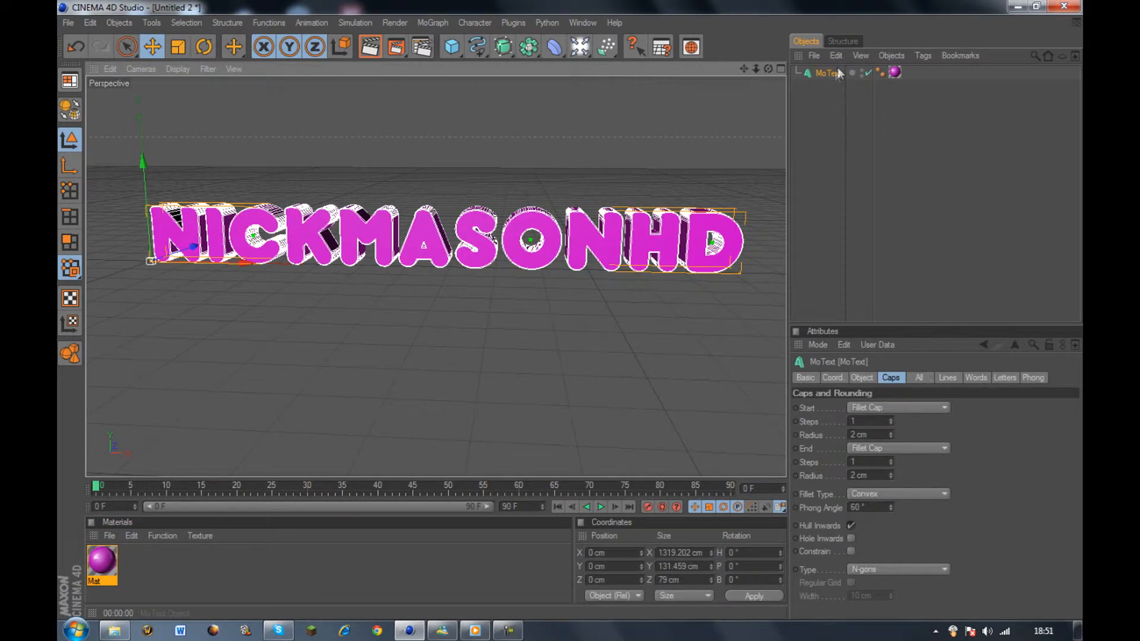
left_click(867, 378)
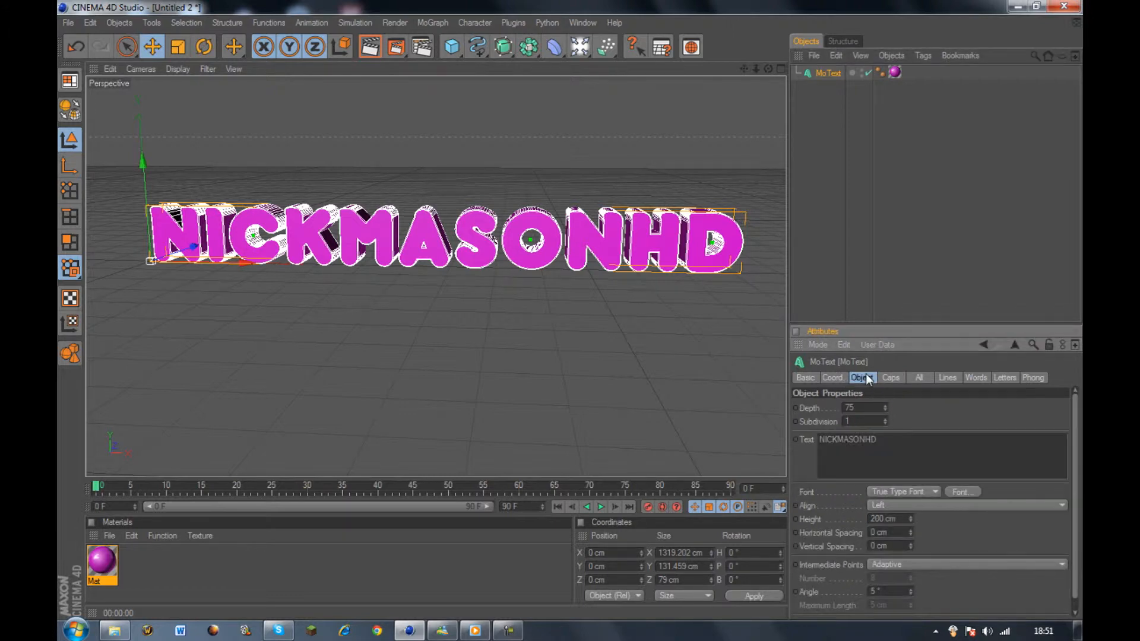
left_click(886, 419)
left_click(886, 419)
left_click(885, 420)
left_click(886, 419)
left_click(886, 419)
left_click(886, 419)
left_click(886, 420)
left_click(886, 419)
left_click(886, 419)
left_click(886, 419)
left_click(885, 419)
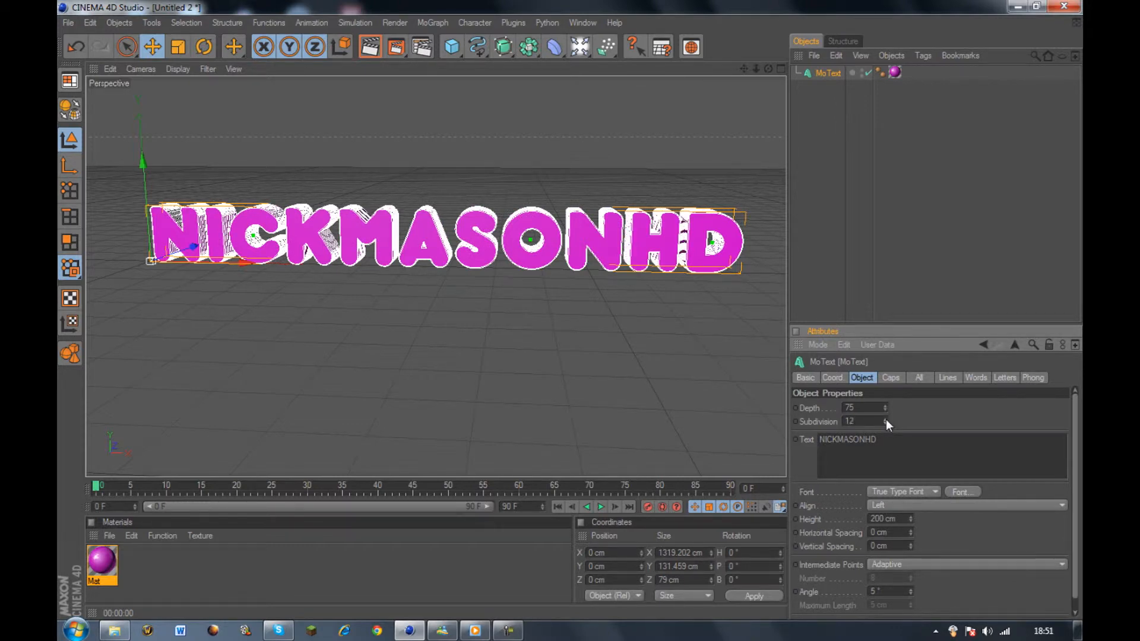
left_click(886, 420)
left_click(885, 419)
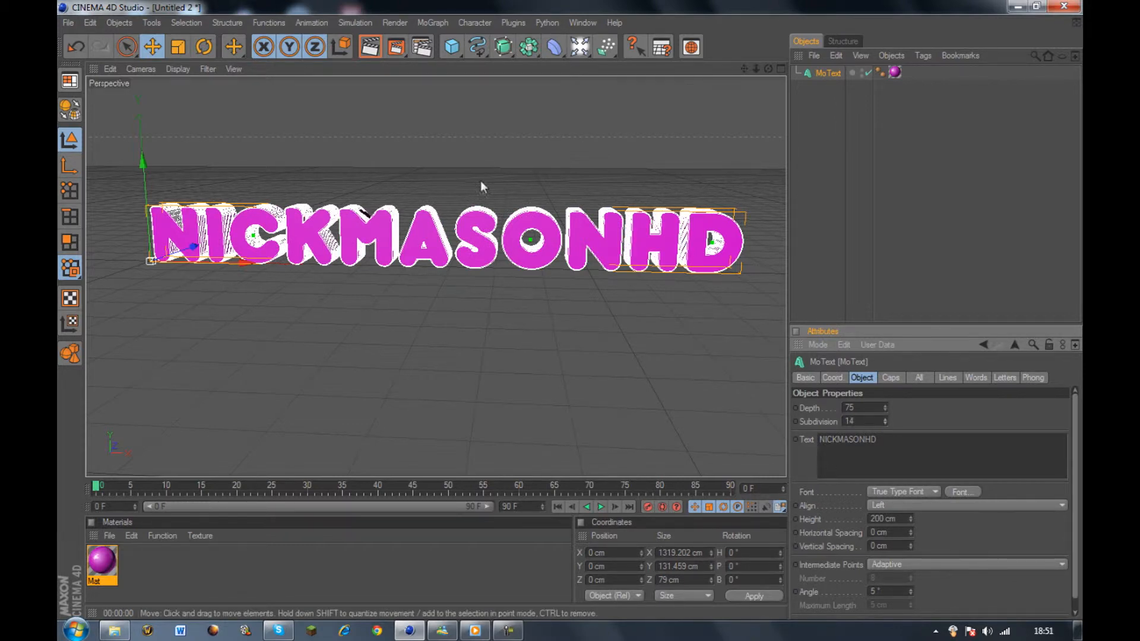
scroll(1076, 453, "down", 1)
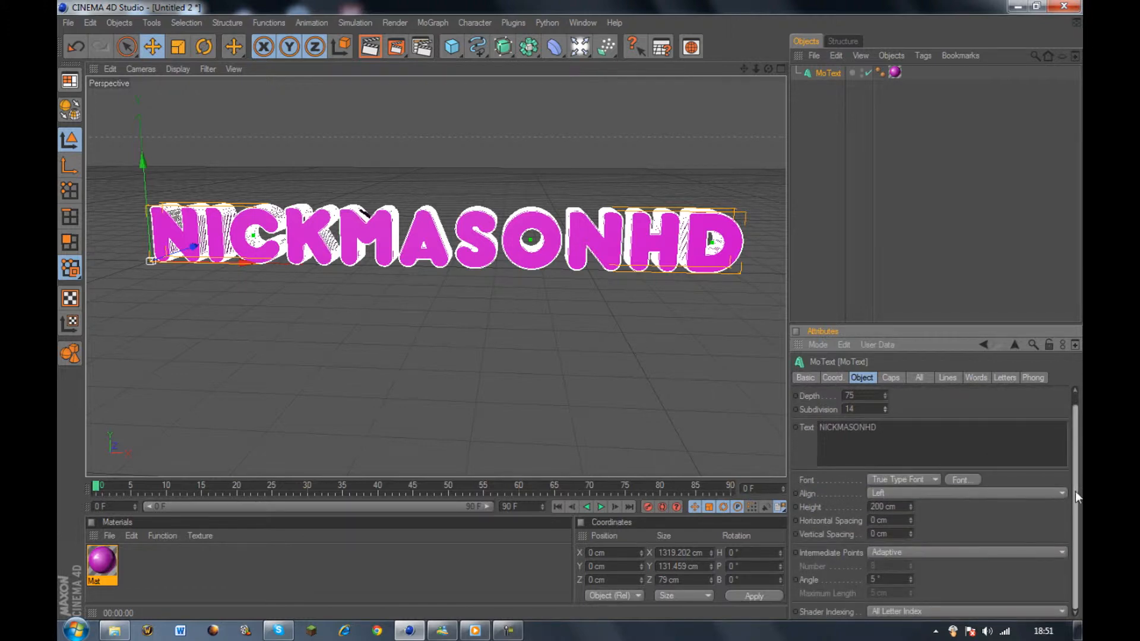
left_click(885, 412)
left_click(884, 411)
left_click(885, 411)
left_click(885, 411)
left_click(885, 412)
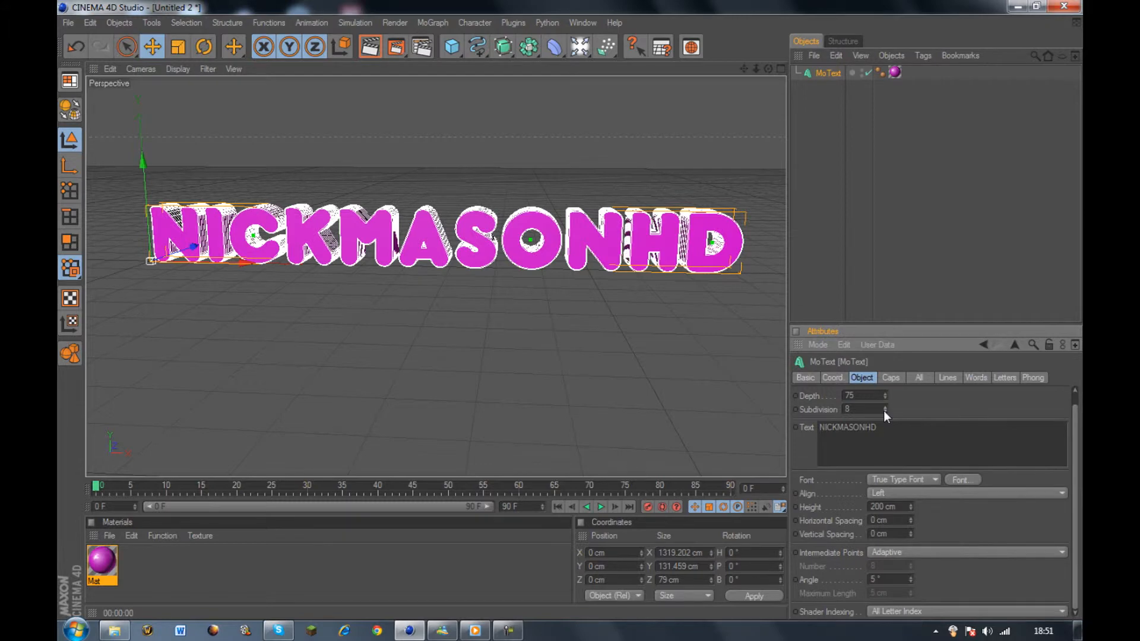
left_click(885, 408)
left_click(885, 407)
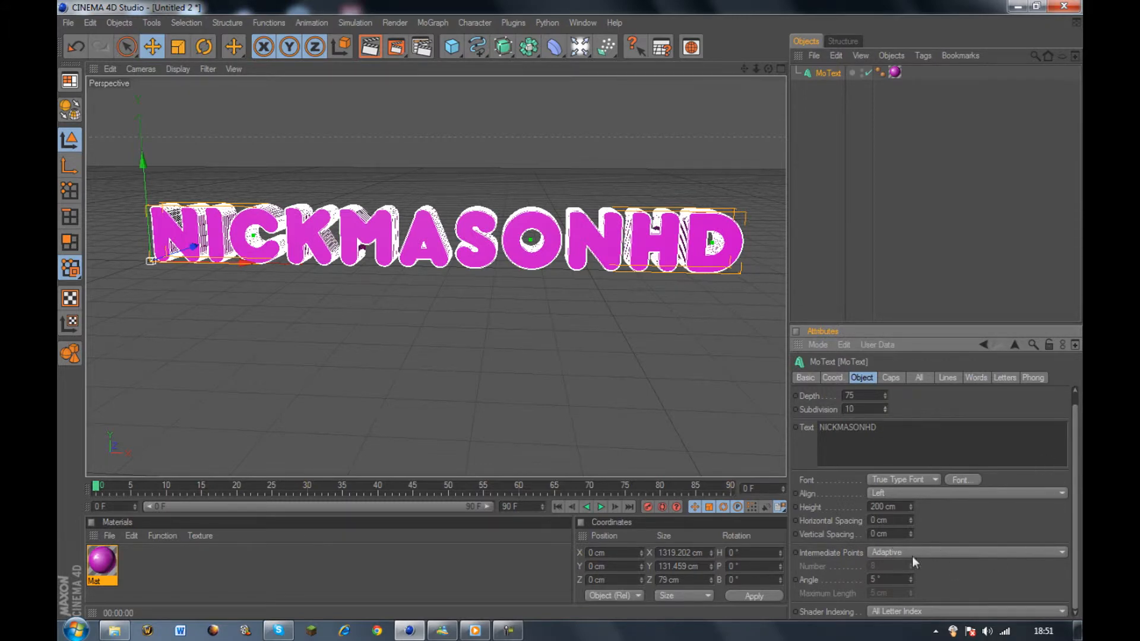
left_click(877, 555)
left_click(884, 540)
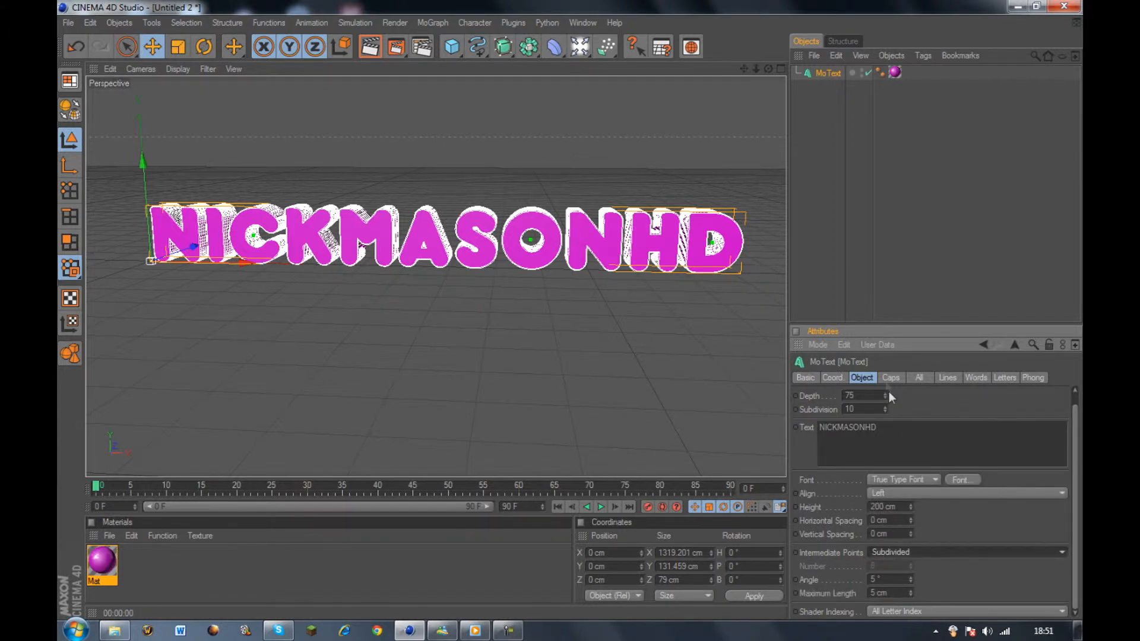
- Set the text's cap type to Quadrangles with a regular grid of 5 cm width
left_click(889, 378)
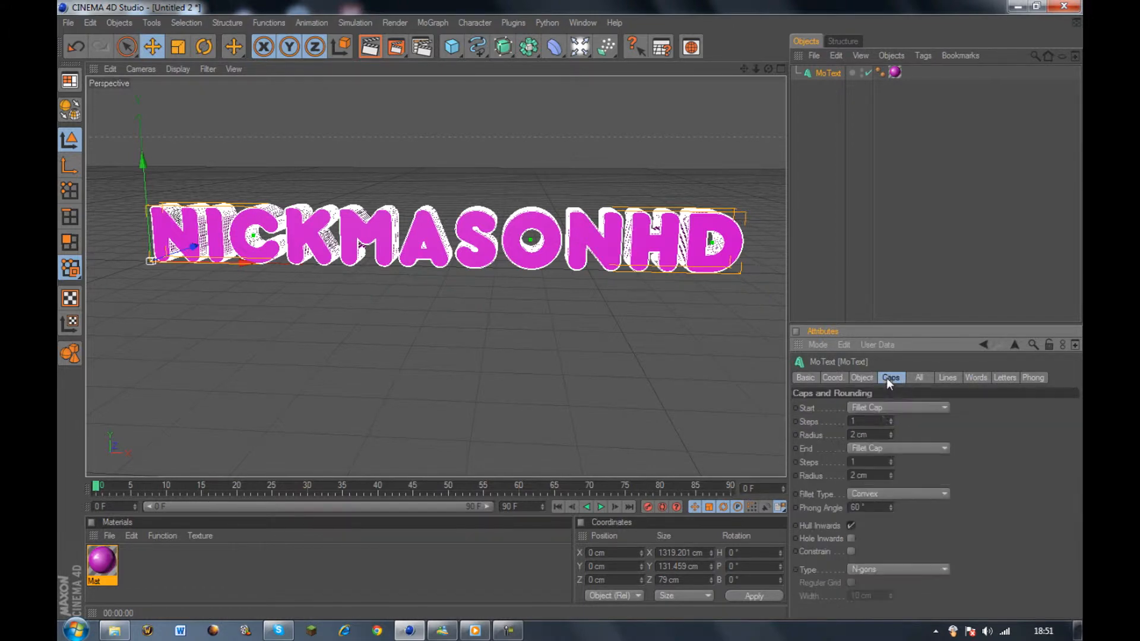
left_click(894, 573)
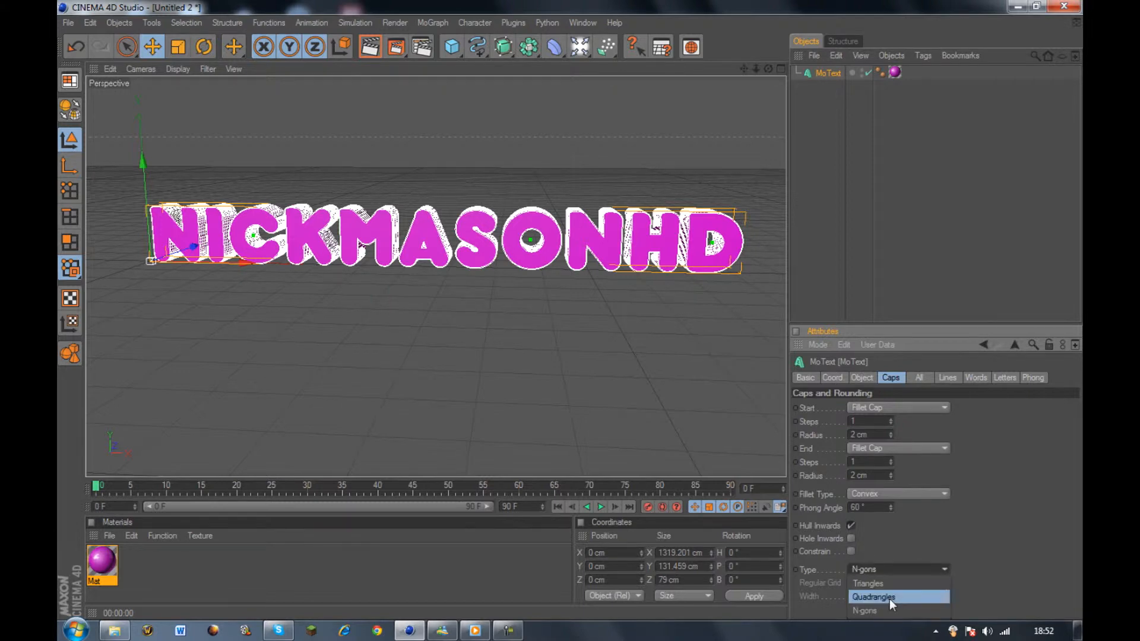
left_click(889, 597)
left_click(850, 583)
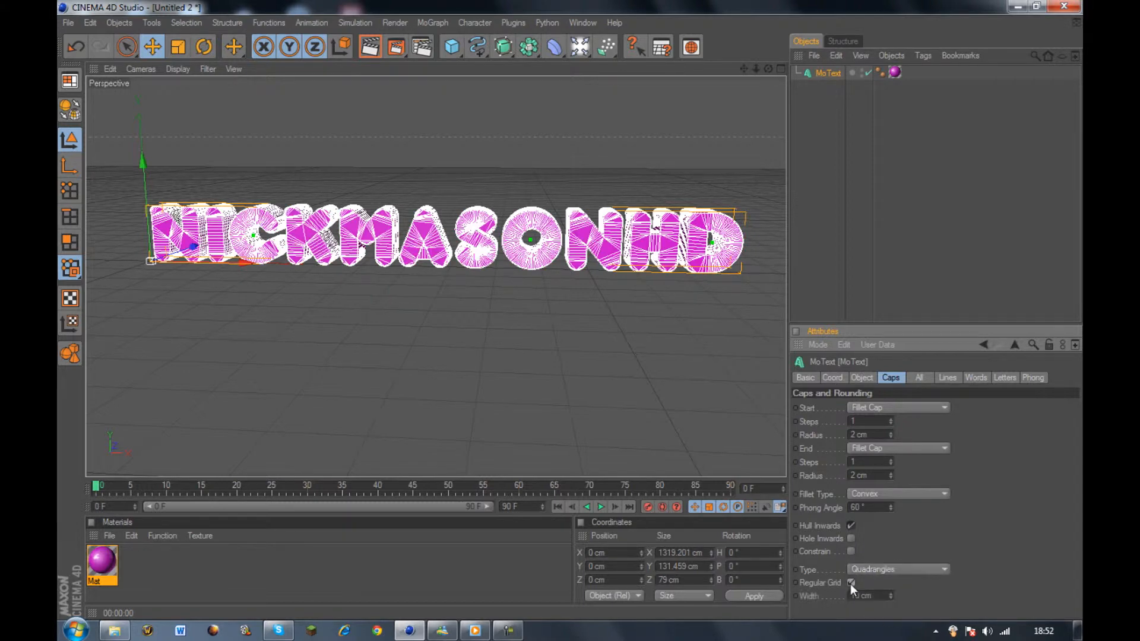
left_click(871, 596)
type("8")
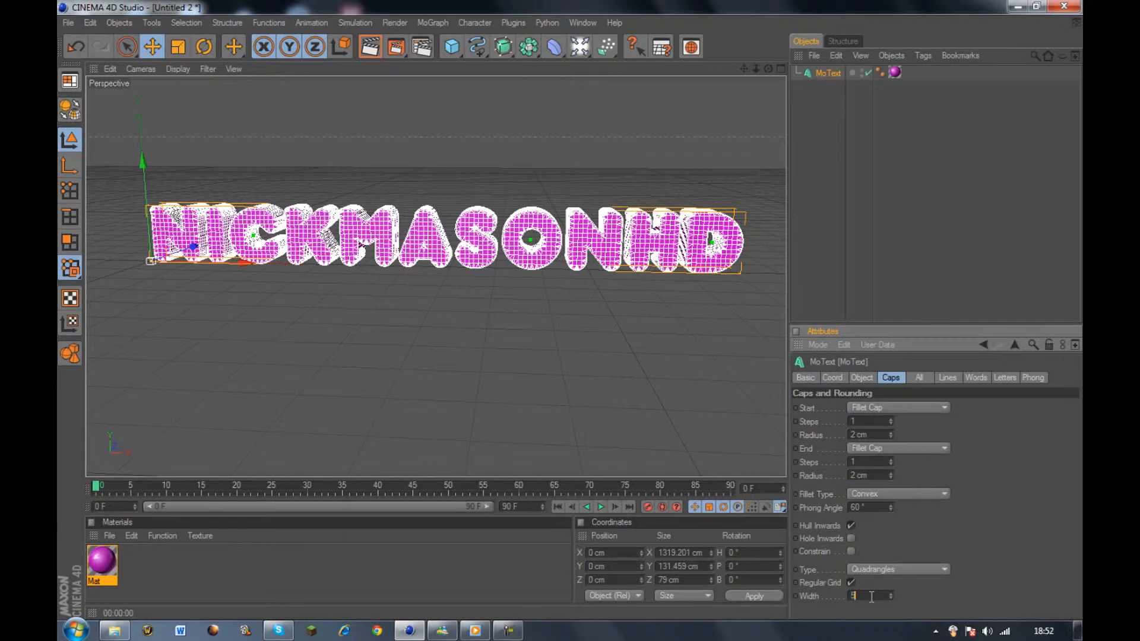
key("Return")
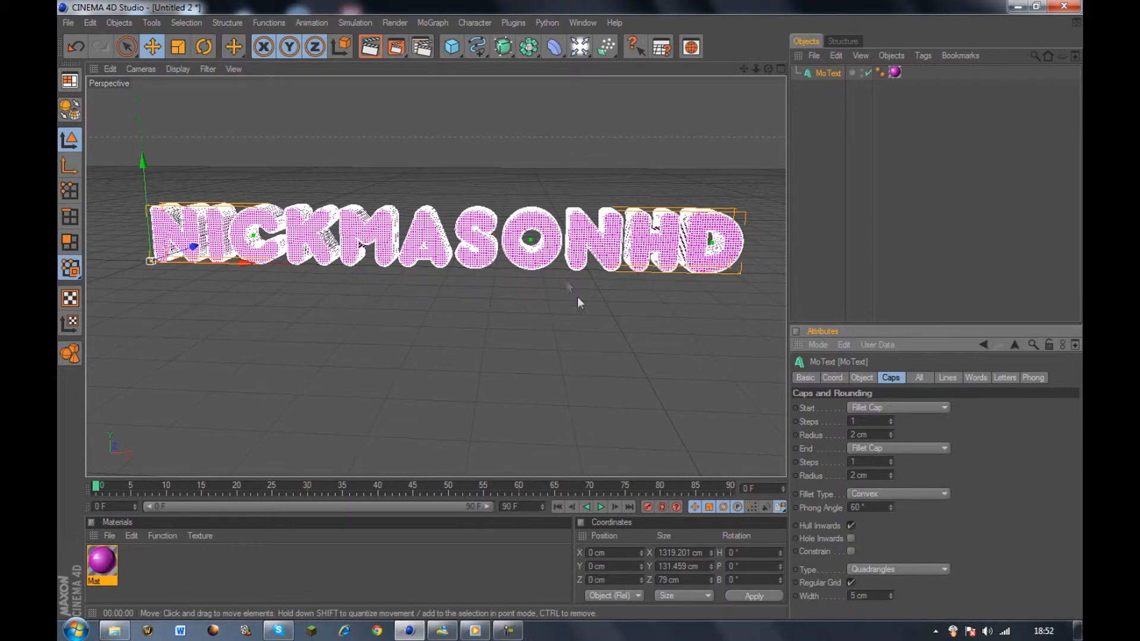
- Add a PolyFX object and make it a child of the text object
left_click(922, 377)
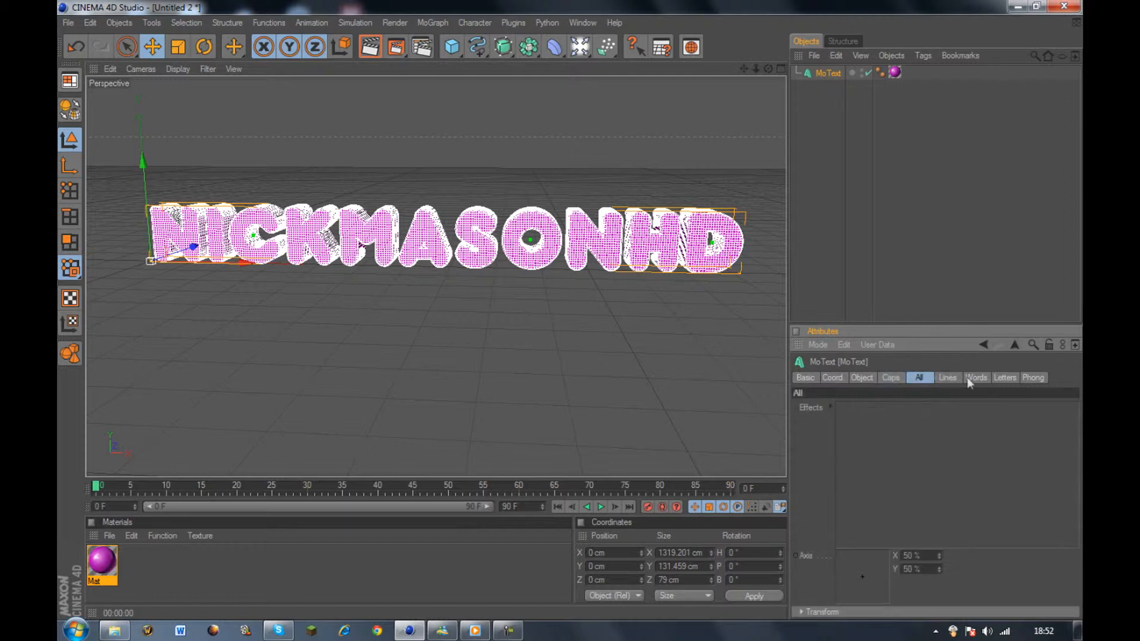
left_click(946, 378)
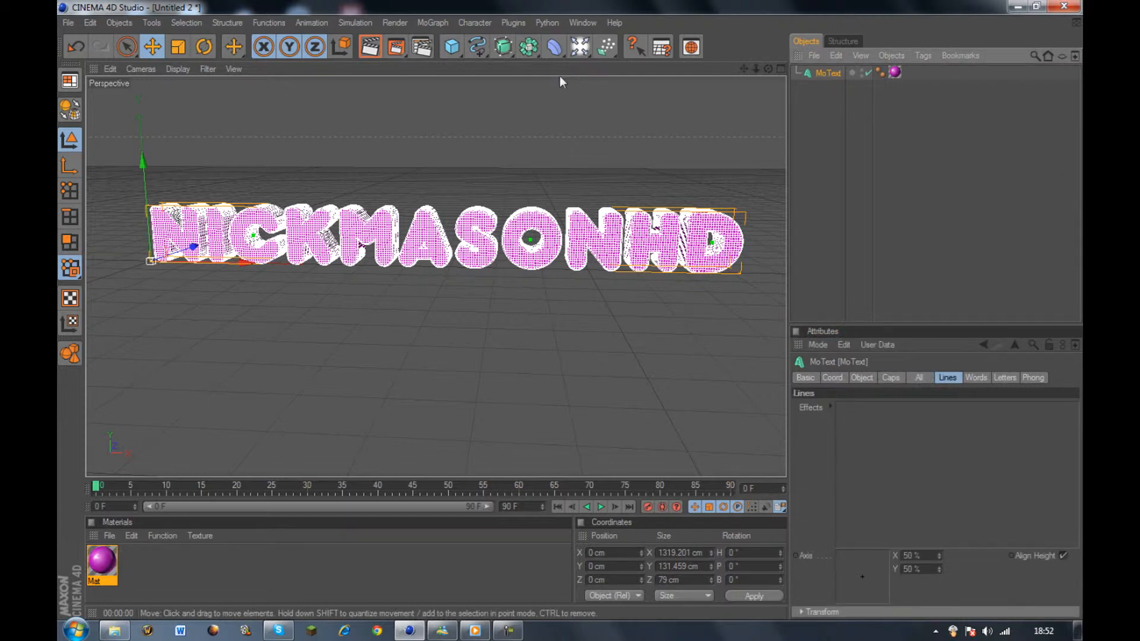
left_click(432, 22)
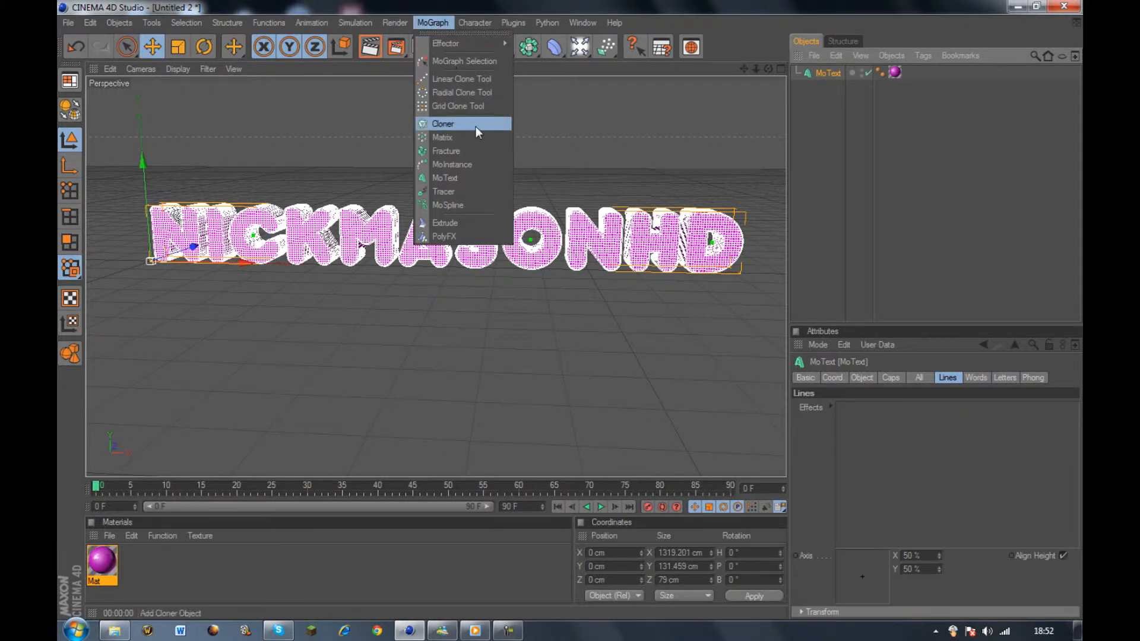
left_click(446, 237)
left_click_drag(822, 75, 817, 89)
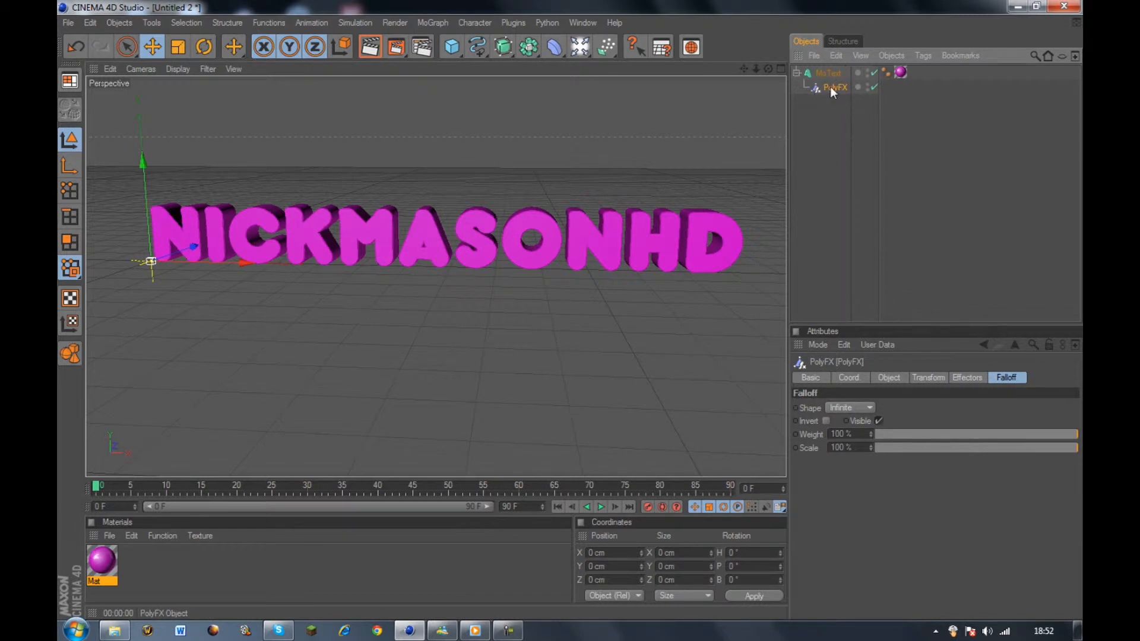
- Give the PolyFX a Linear falloff shape with 100% falloff and -X orientation
left_click(1004, 377)
left_click(862, 408)
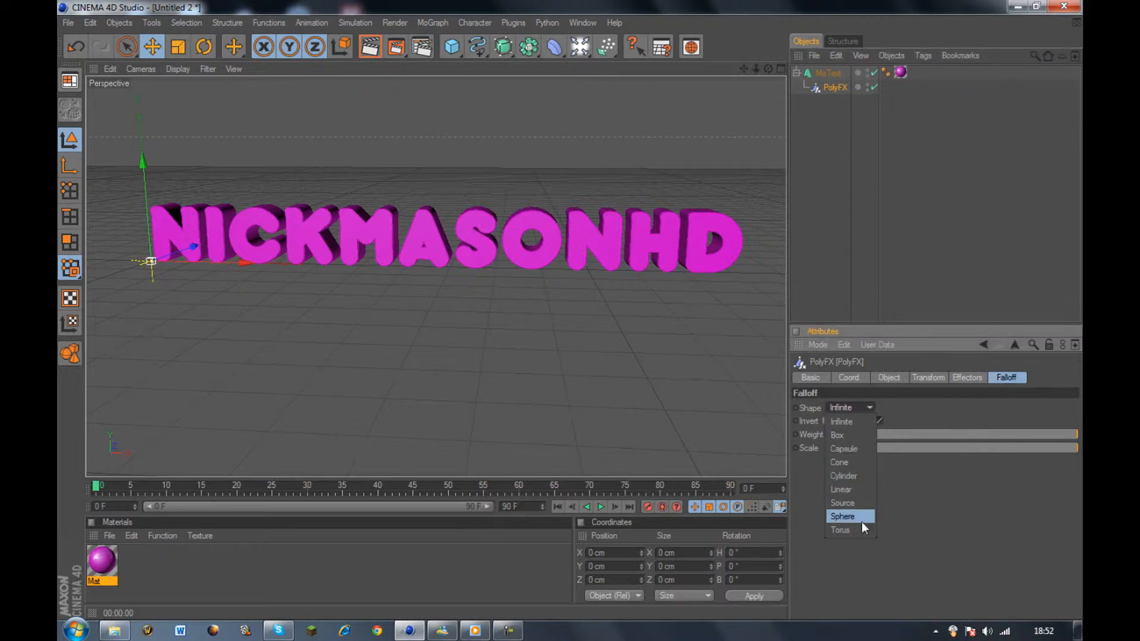
left_click(854, 489)
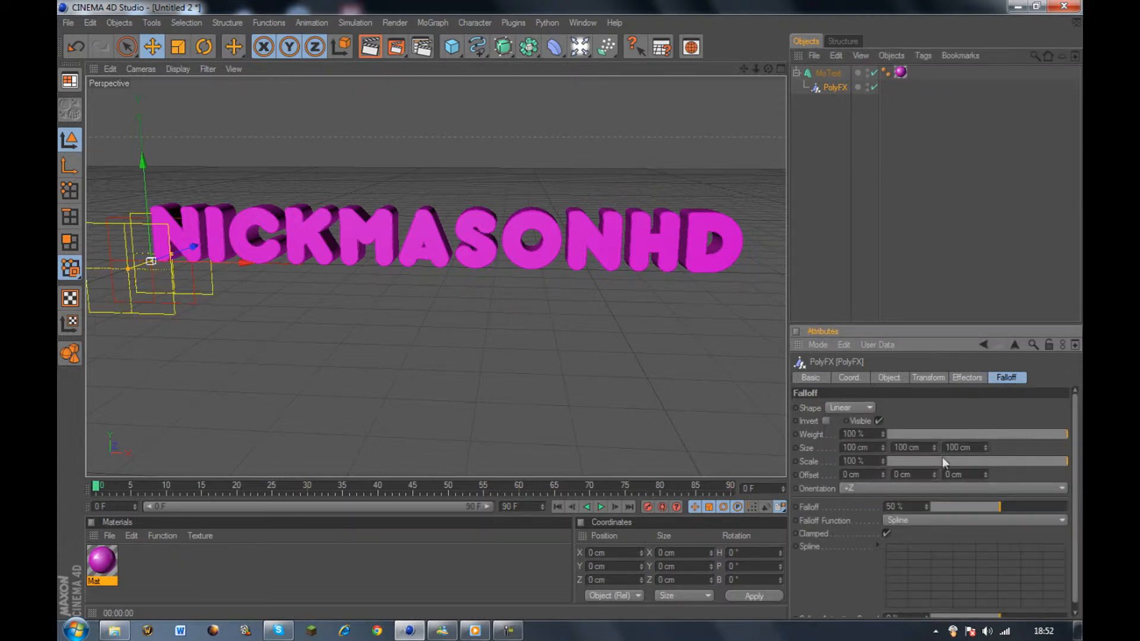
left_click_drag(953, 505, 1067, 506)
left_click(867, 490)
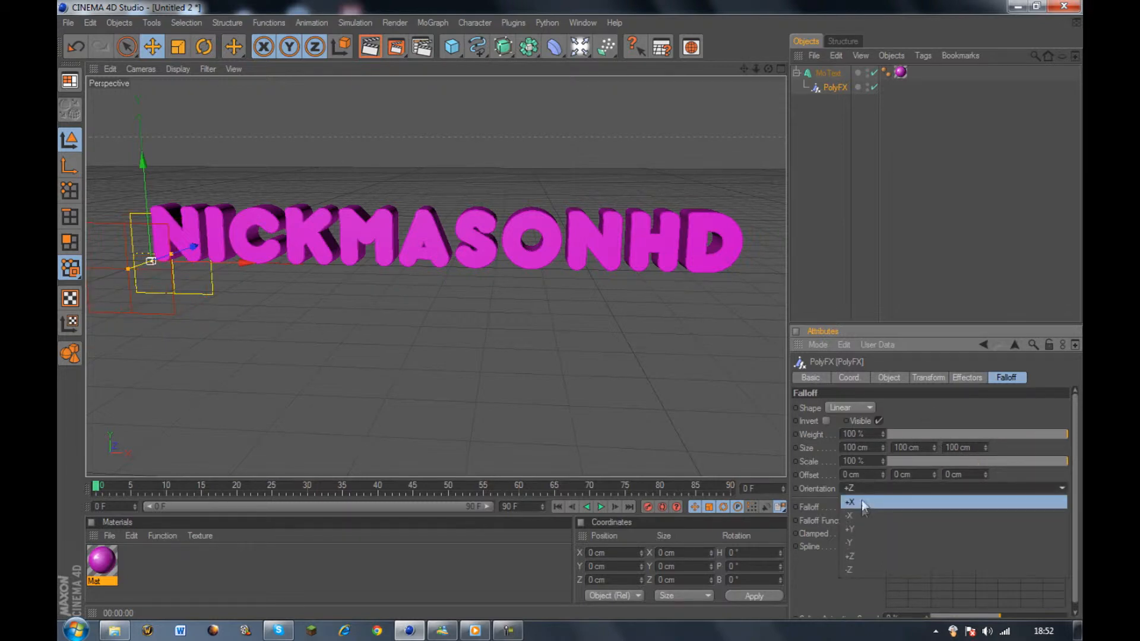
left_click(867, 520)
- Set the PolyFX's transform scale to 0 on X, Y and Z, and move it along X to about 761 cm
left_click(928, 377)
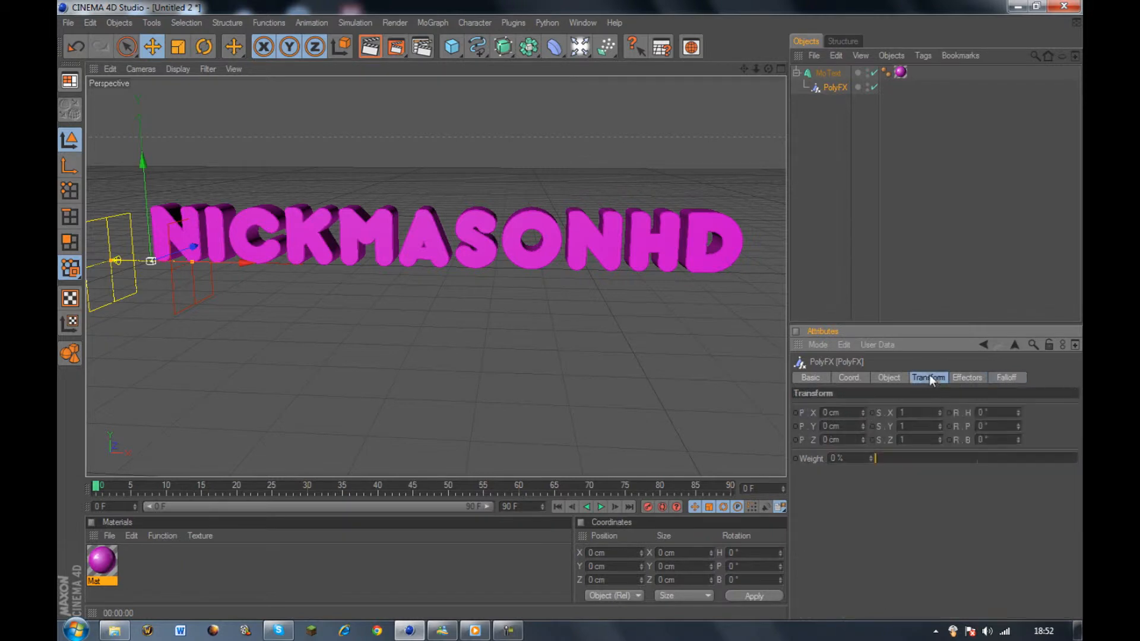
double_click(902, 412)
type("00")
key("Tab")
type("0")
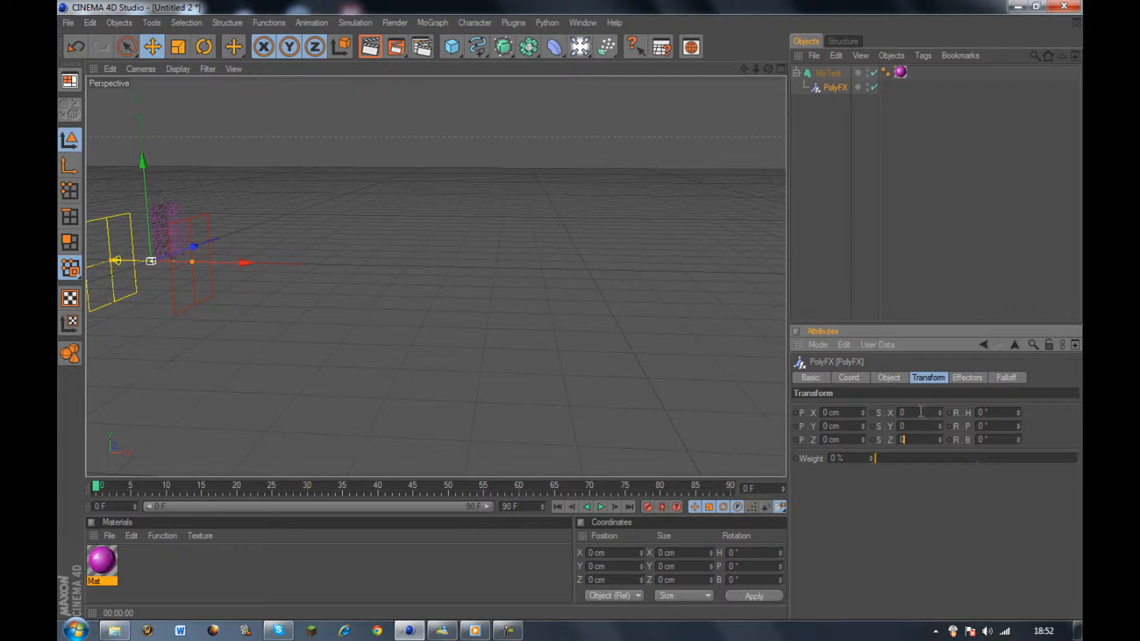
left_click_drag(230, 265, 214, 263)
left_click_drag(100, 261, 478, 267)
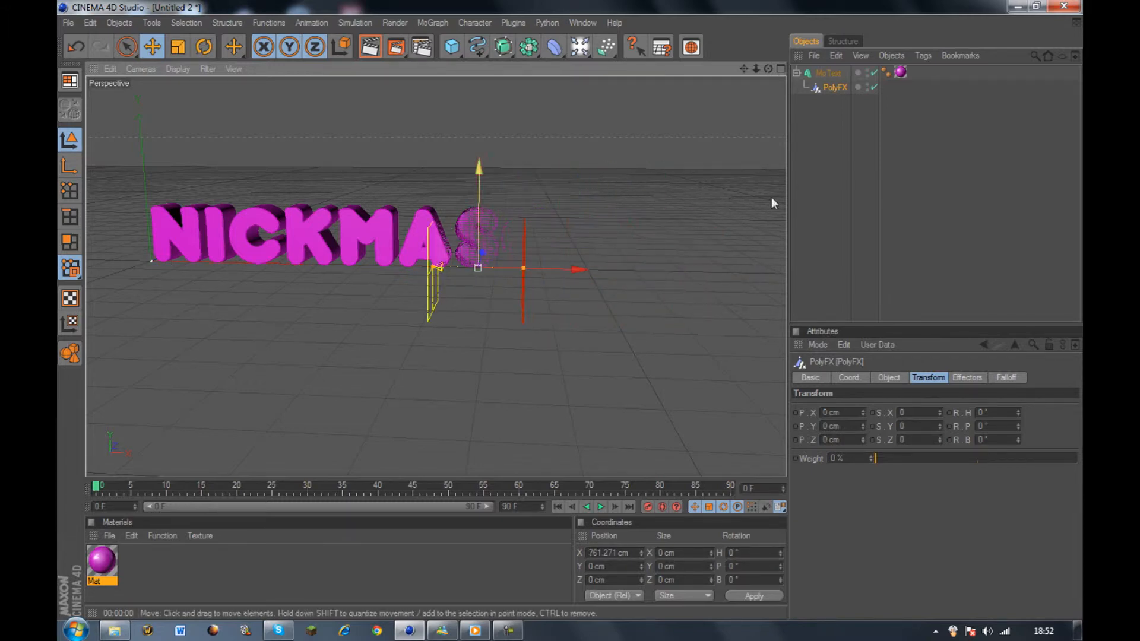
- Add a Random effector to the PolyFX and move the PolyFX back along X to about 679 cm
left_click(836, 88)
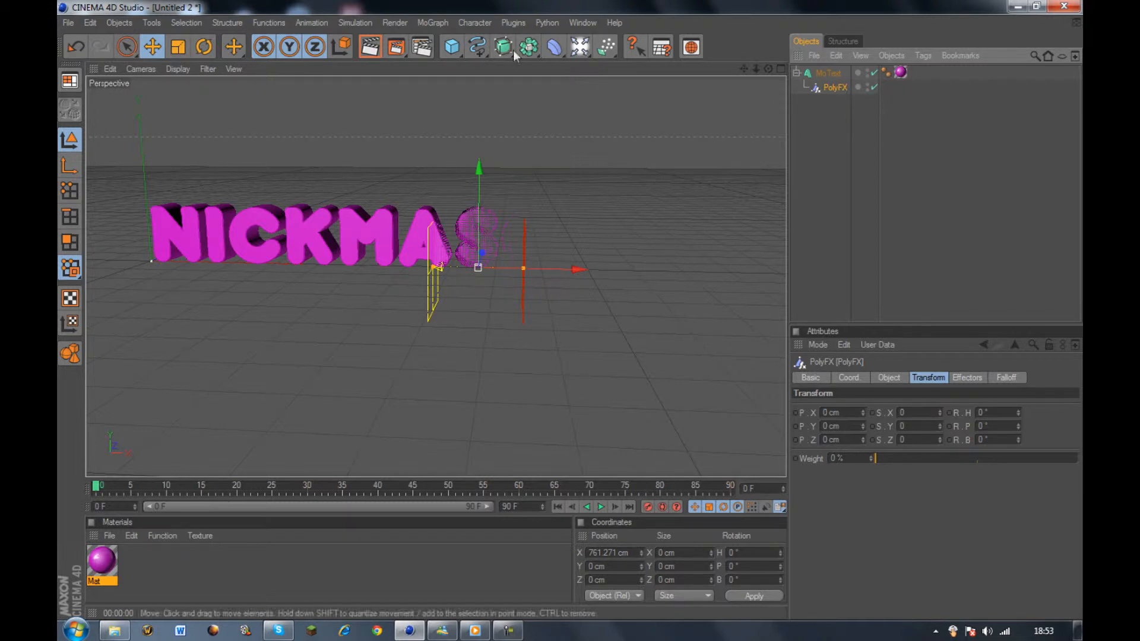
left_click(428, 26)
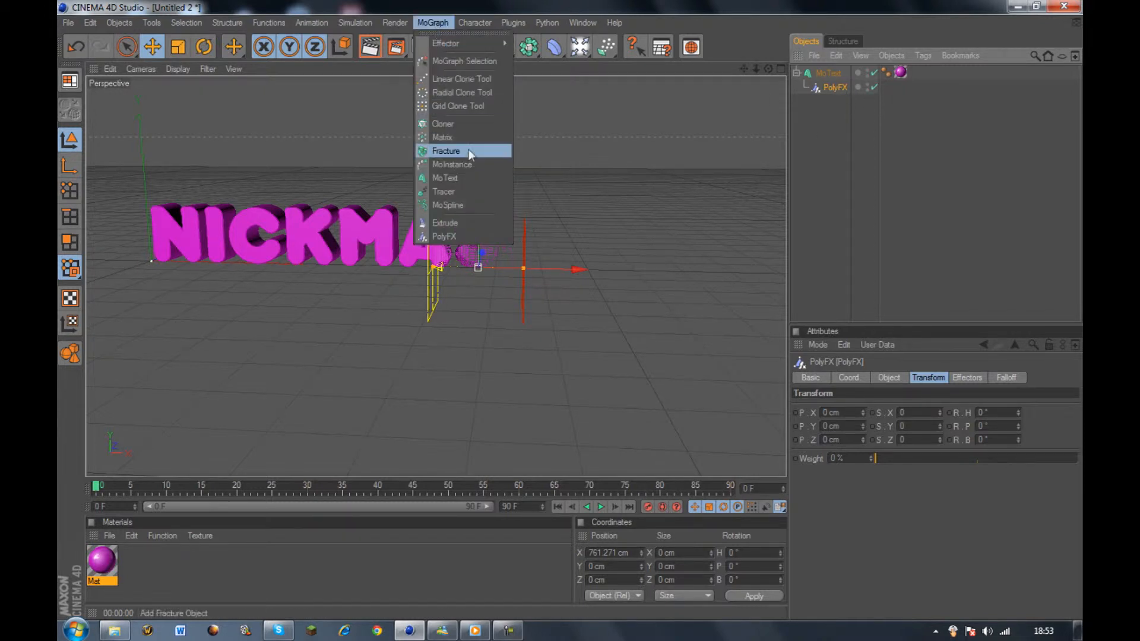
mouse_move(491, 42)
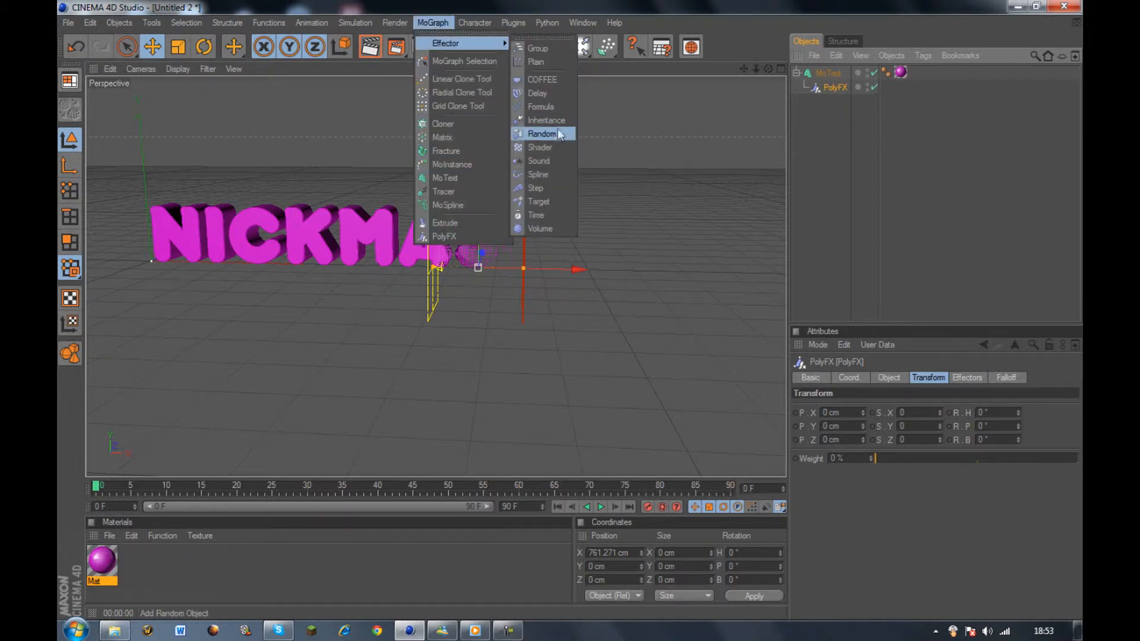
left_click(550, 133)
left_click(833, 101)
left_click_drag(564, 282, 527, 280)
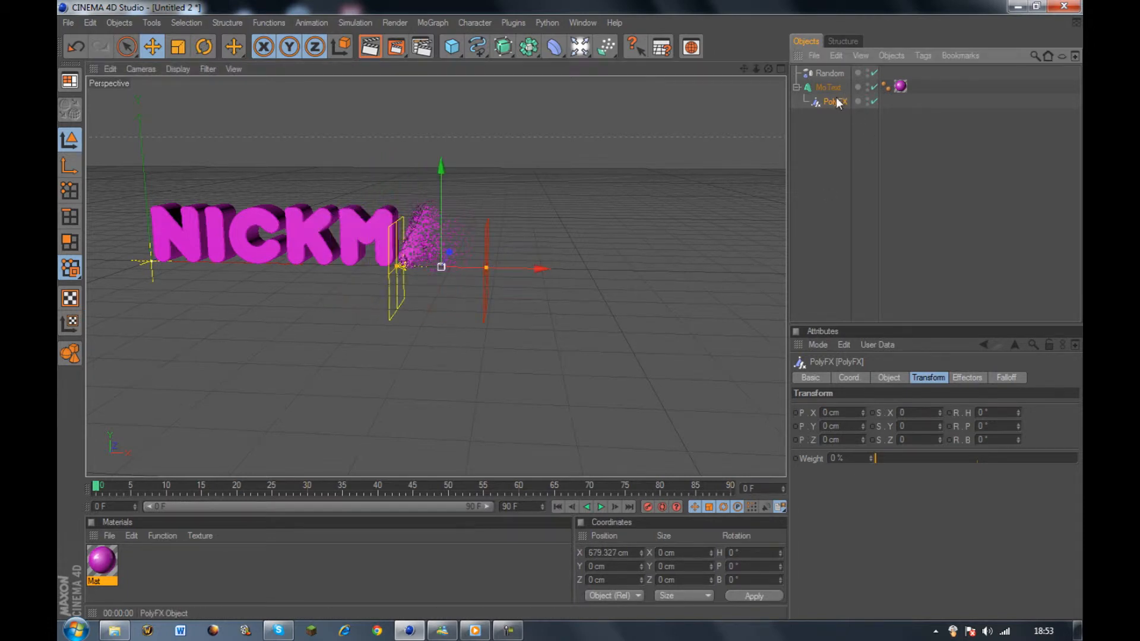
- Try PolyFX falloff offsets of 45 cm in X and 91 cm in Y, and undo both
left_click(1006, 379)
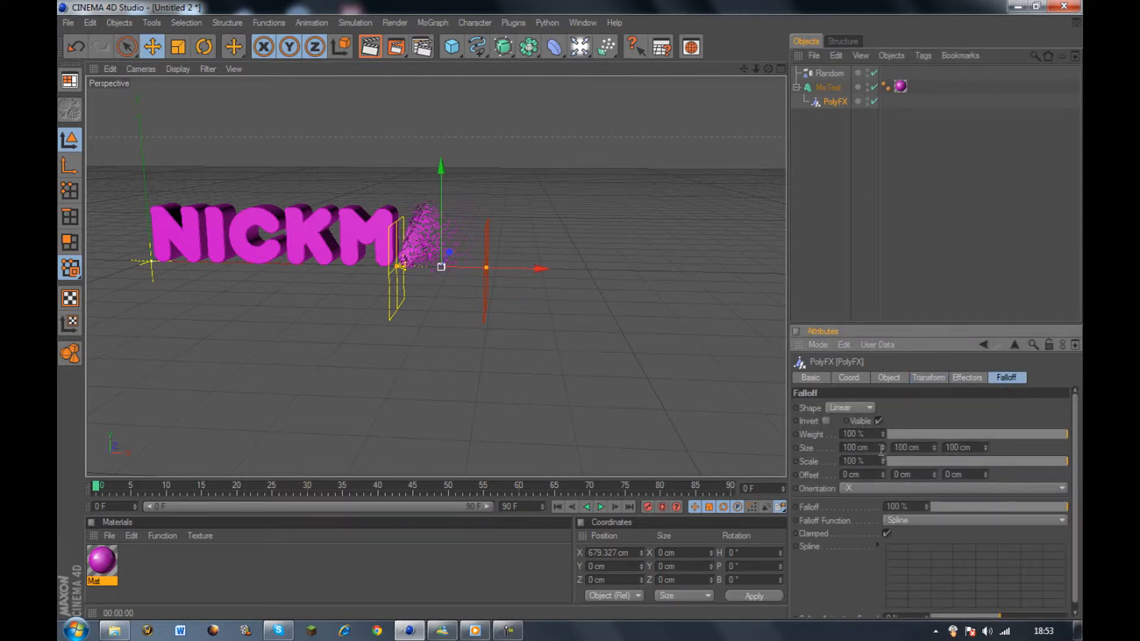
left_click_drag(882, 476, 896, 464)
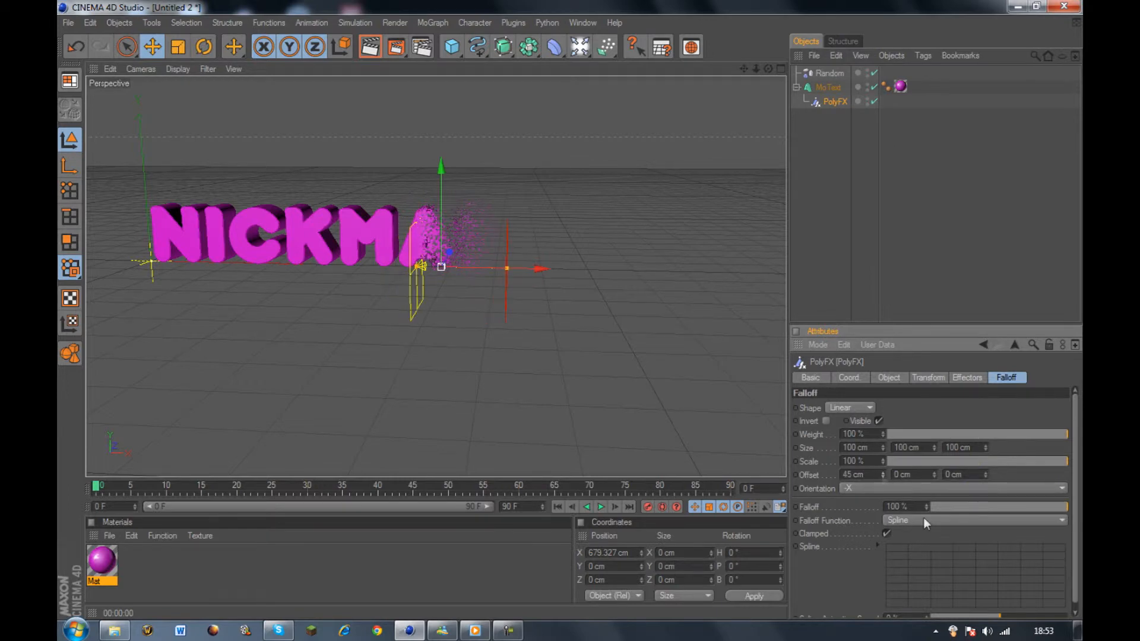
left_click_drag(935, 476, 934, 451)
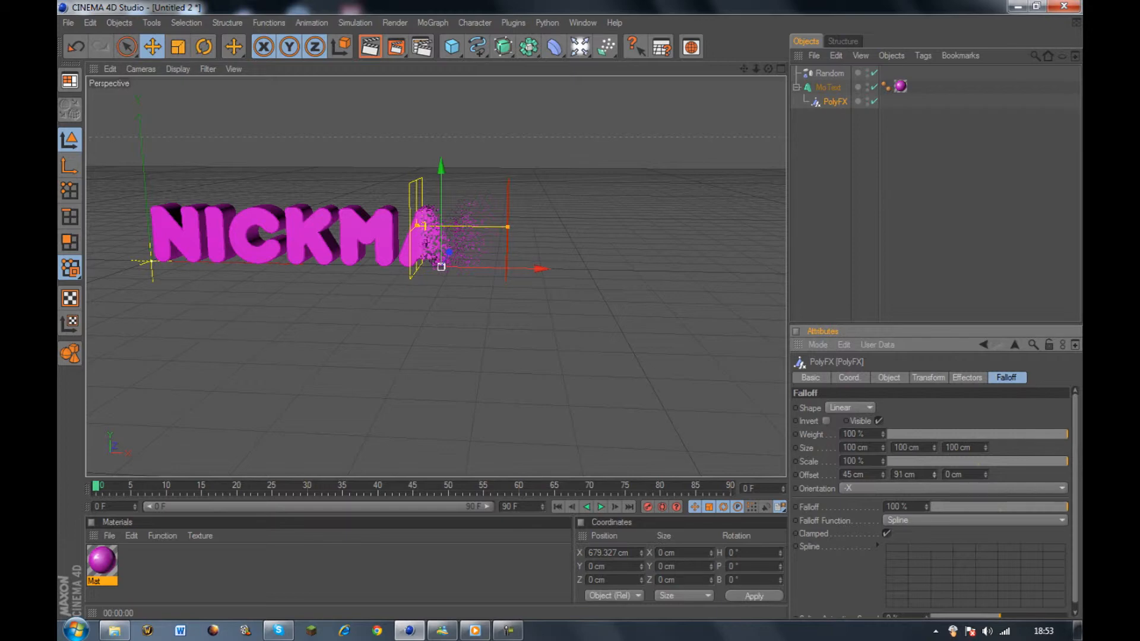
key("ctrl+z")
key("ctrl+z")
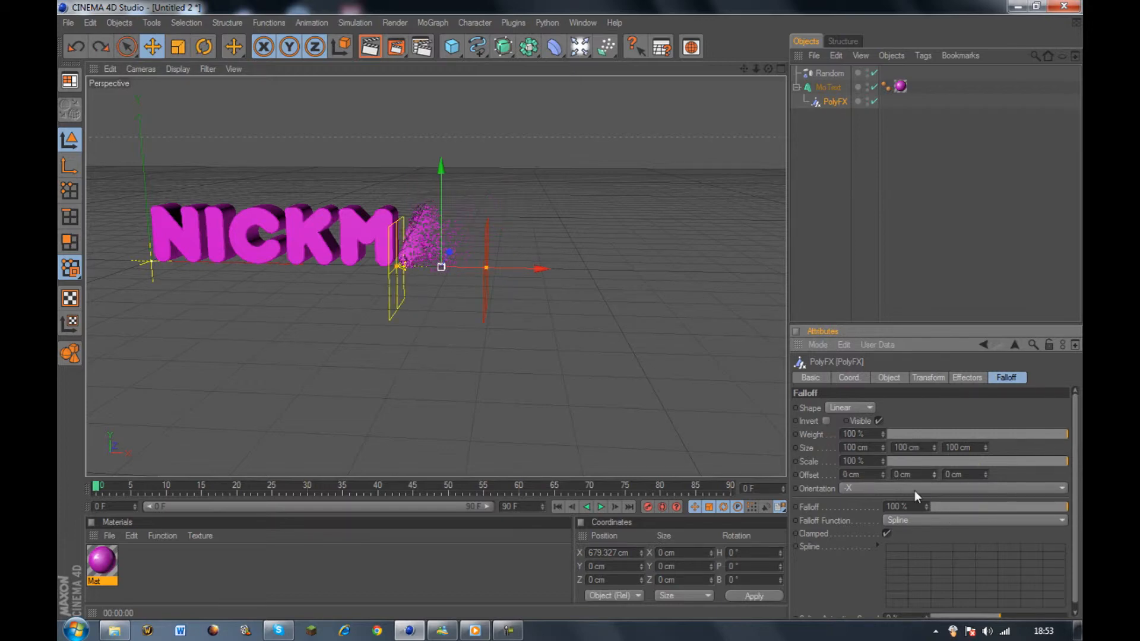
left_click(966, 378)
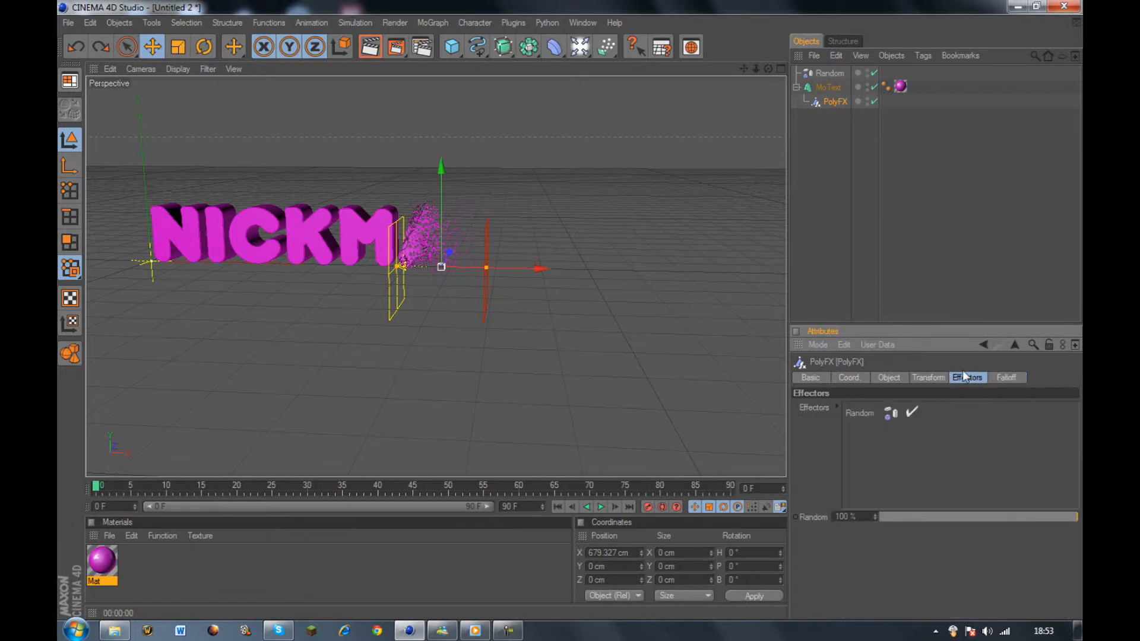
left_click(929, 378)
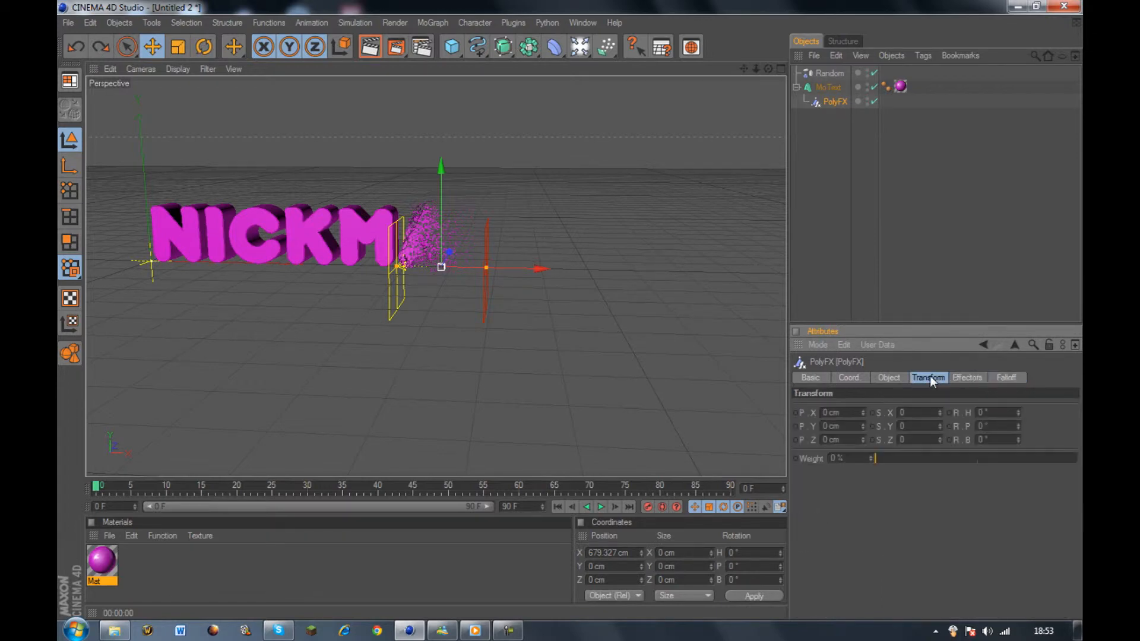
left_click(855, 379)
left_click(807, 378)
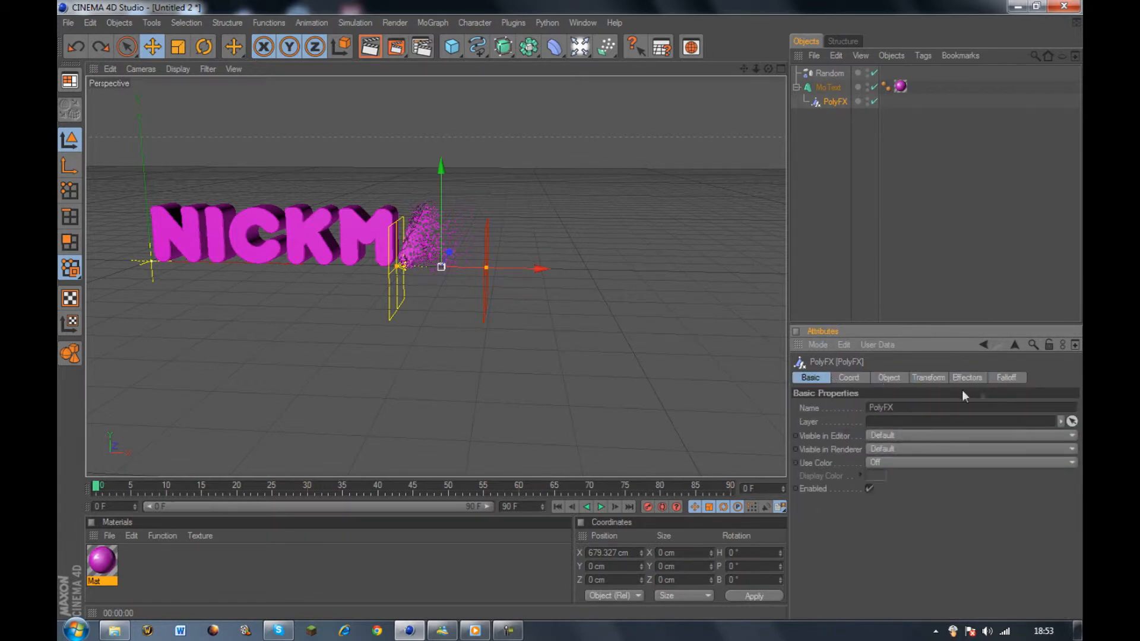
- Set the X size of the PolyFX's falloff to 147 cm
left_click(995, 380)
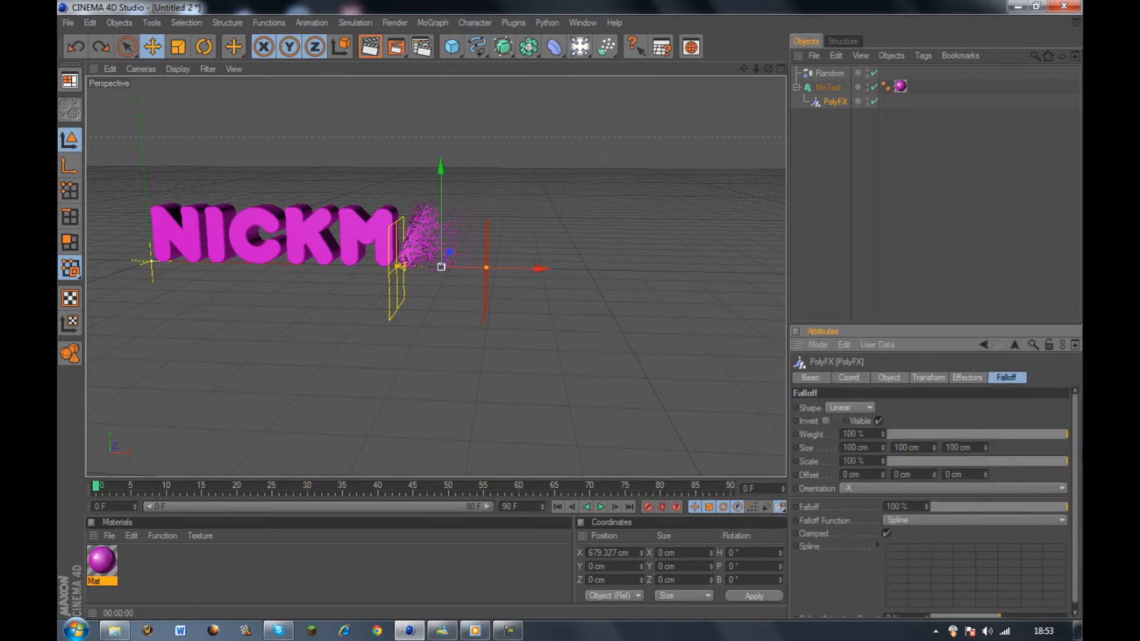
scroll(1076, 475, "down", 1)
scroll(1075, 484, "up", 1)
left_click_drag(883, 450, 883, 431)
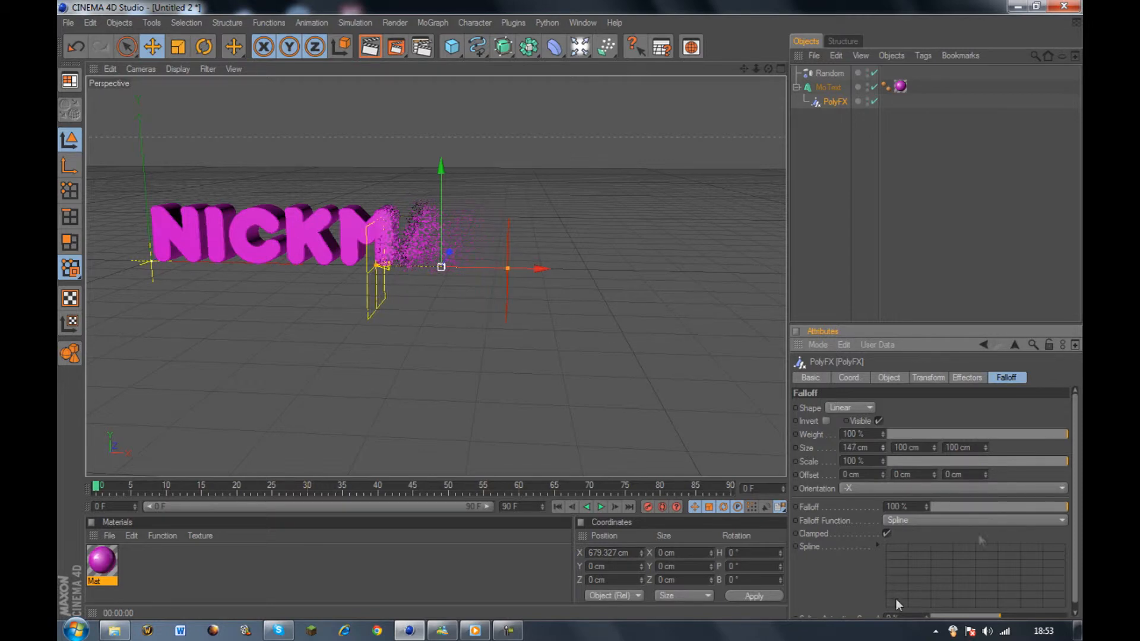
- Try changing the remaining falloff size values of the PolyFX, and undo those changes
left_click_drag(935, 451, 989, 451)
key("ctrl+z")
key("ctrl+z")
key("ctrl+z")
key("ctrl+z")
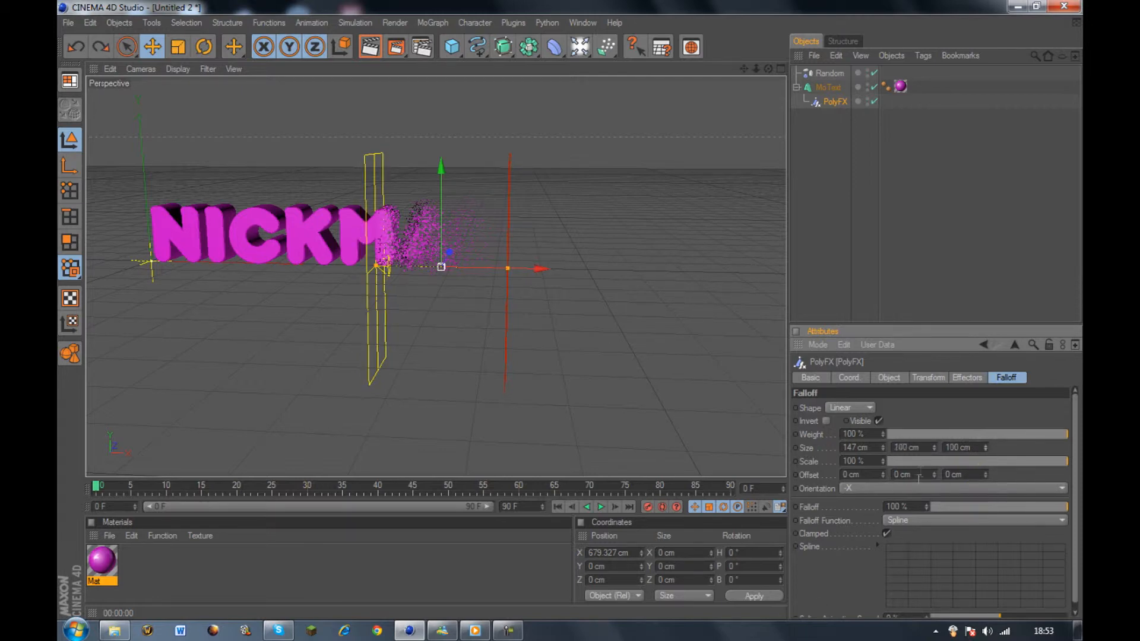
- Set the Random effector's position variation to 140 cm in X and 279 cm in Y
left_click(826, 73)
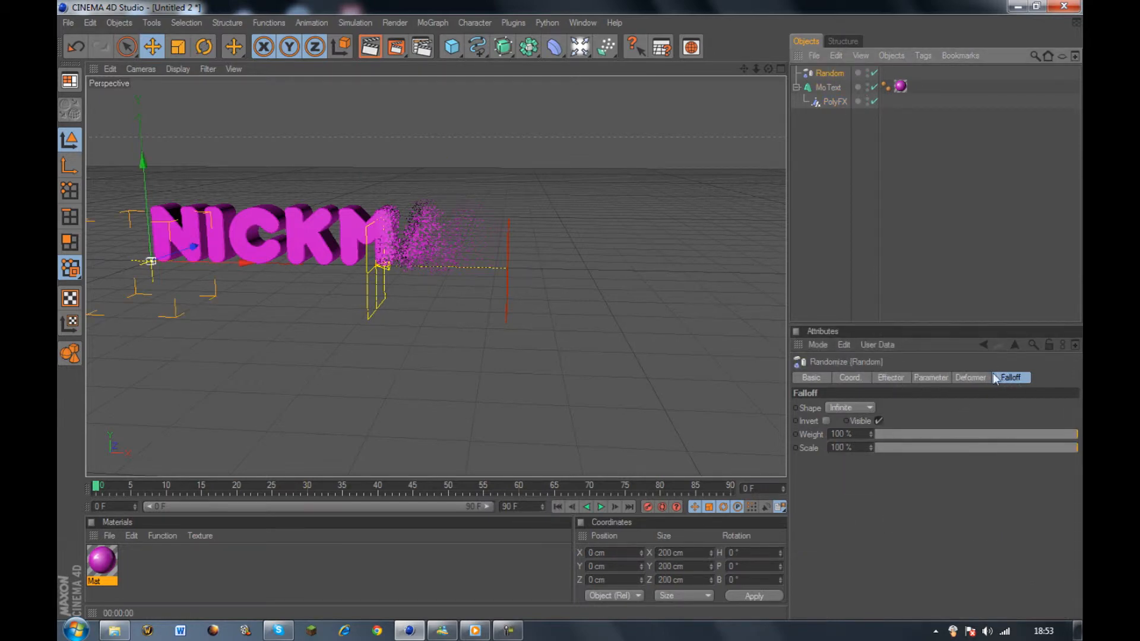
left_click(971, 378)
left_click(929, 378)
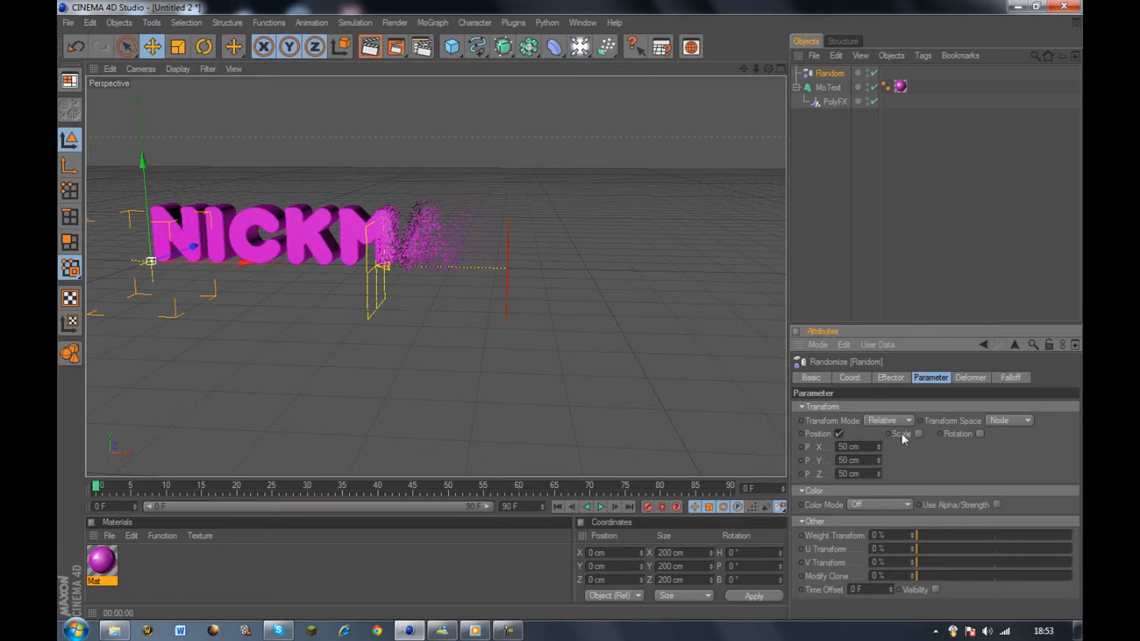
left_click_drag(878, 447, 877, 410)
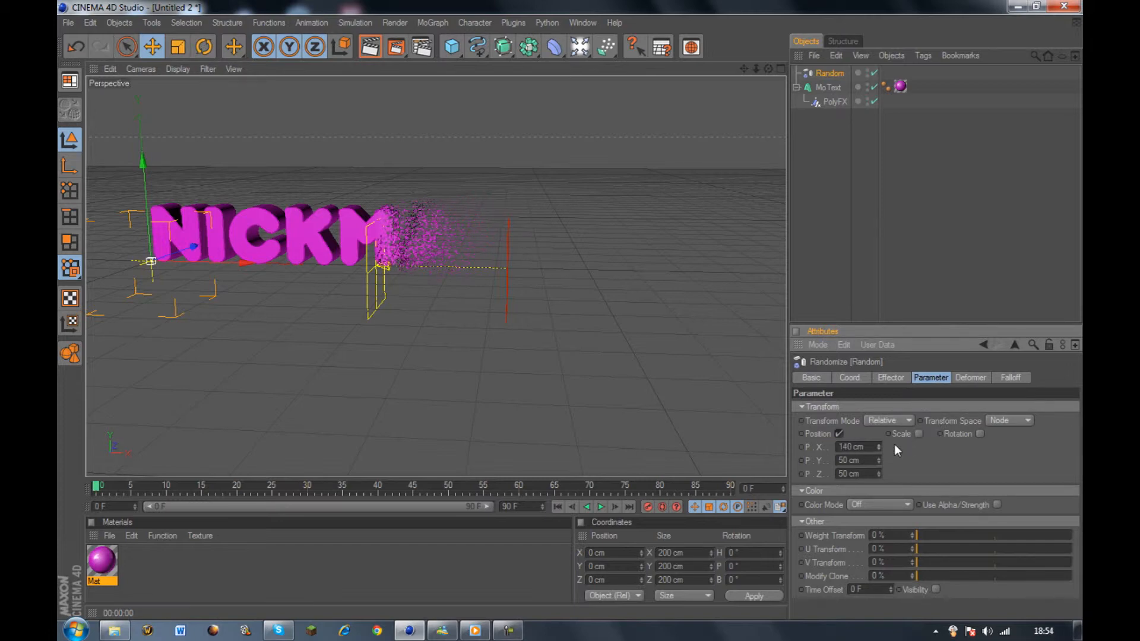
left_click_drag(878, 461, 878, 340)
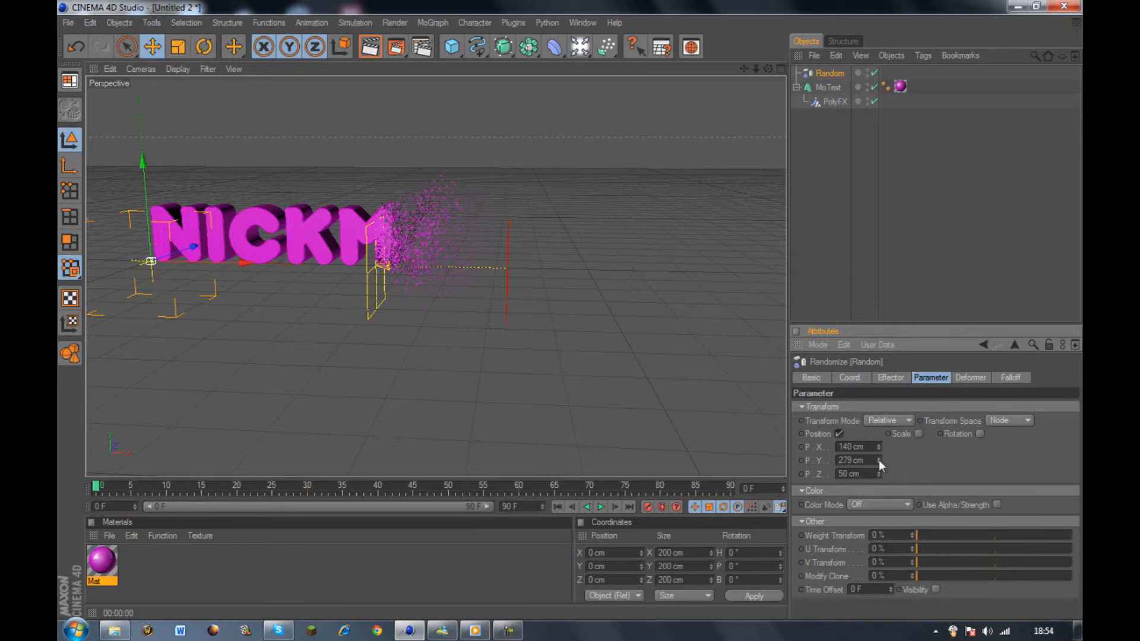
- Move the PolyFX along X across the text and back past its first letter to test the disintegration
left_click(829, 100)
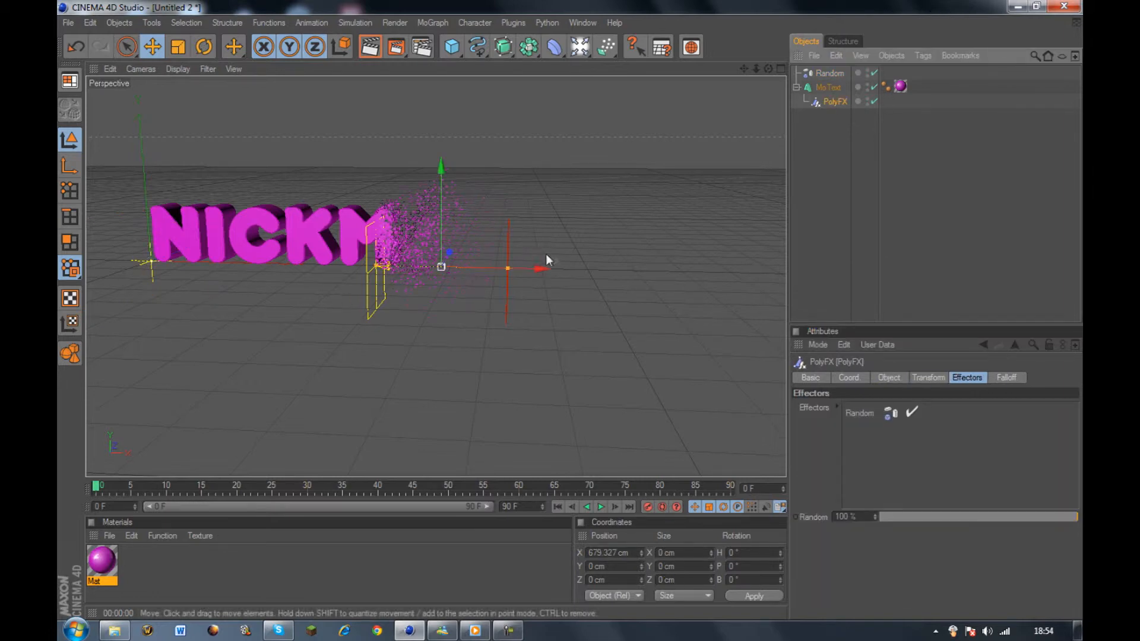
left_click_drag(538, 272, 646, 267)
left_click_drag(353, 267, 110, 261)
- Add a camera to the scene and make it the active view
left_click(937, 173)
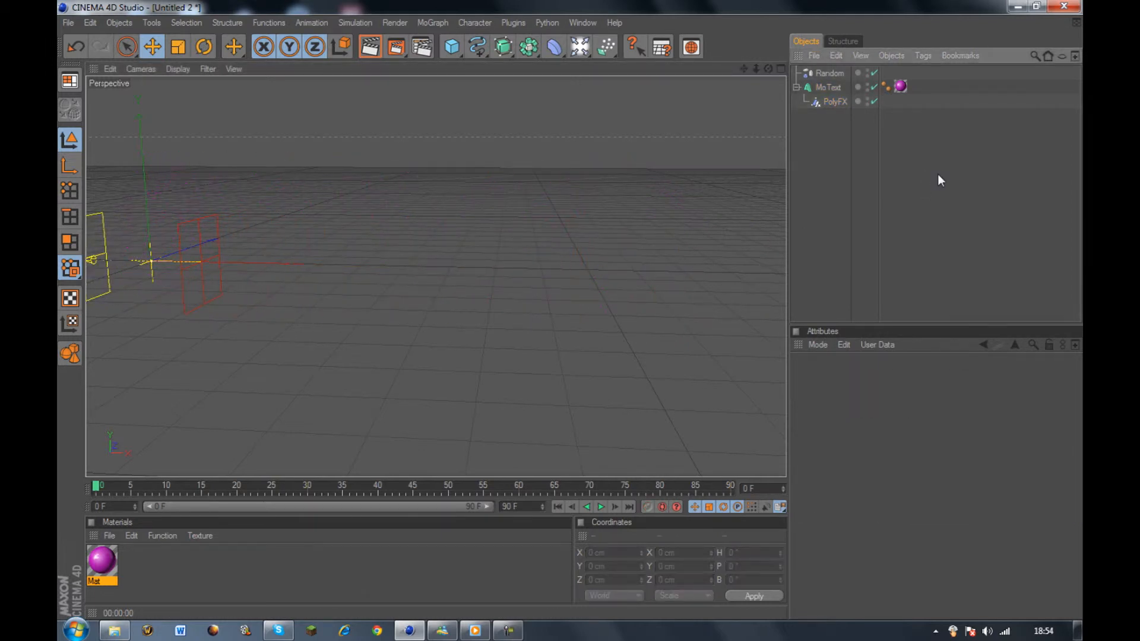
left_click_drag(606, 47, 655, 139)
left_click(874, 73)
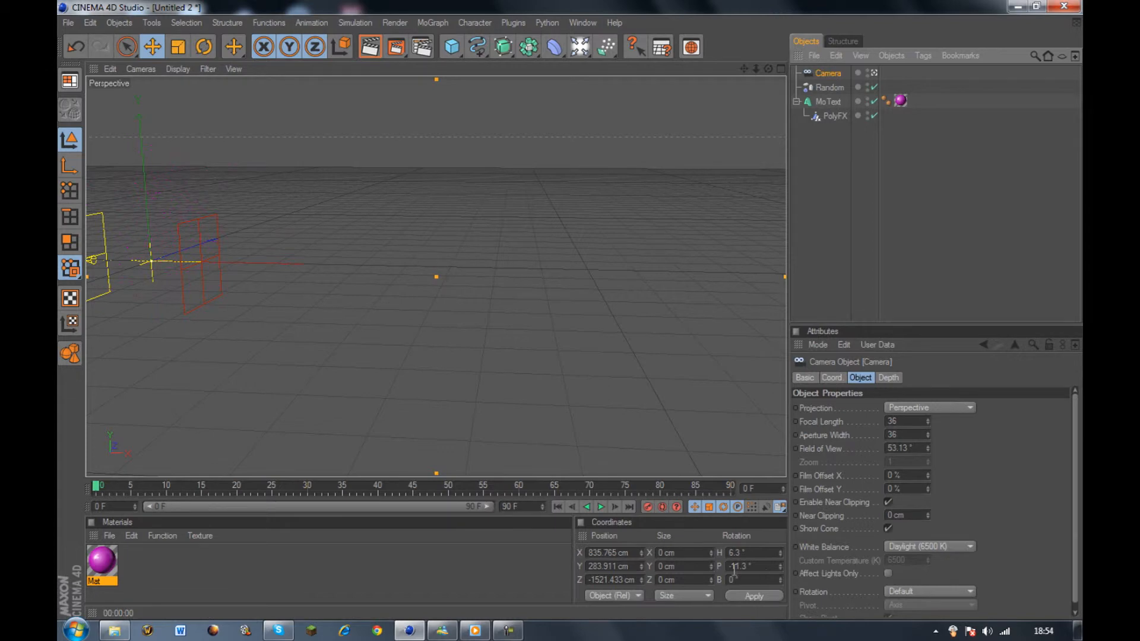
- Set the camera's position to X 0 cm, Y 0 cm and Z -2000 cm
double_click(625, 553)
type("0")
double_click(622, 566)
type("0")
double_click(617, 580)
type("-200")
key("Return")
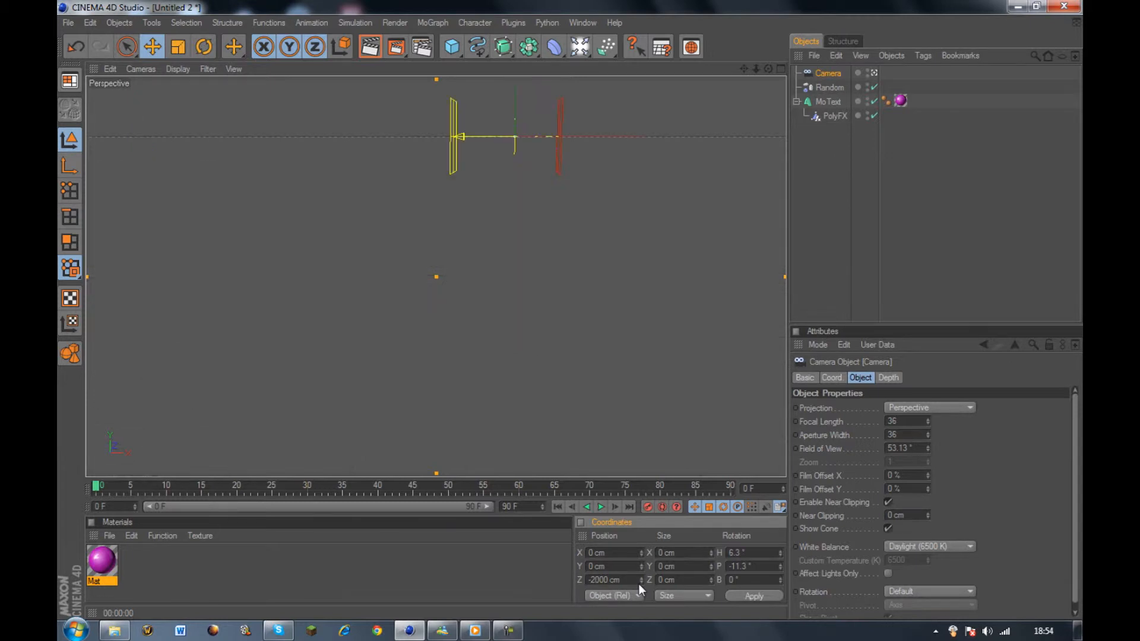
- Move the PolyFX along X to about 2003 cm, beyond the text's end, and reposition the camera to frame the whole text
left_click(834, 115)
left_click_drag(606, 137, 1137, 137)
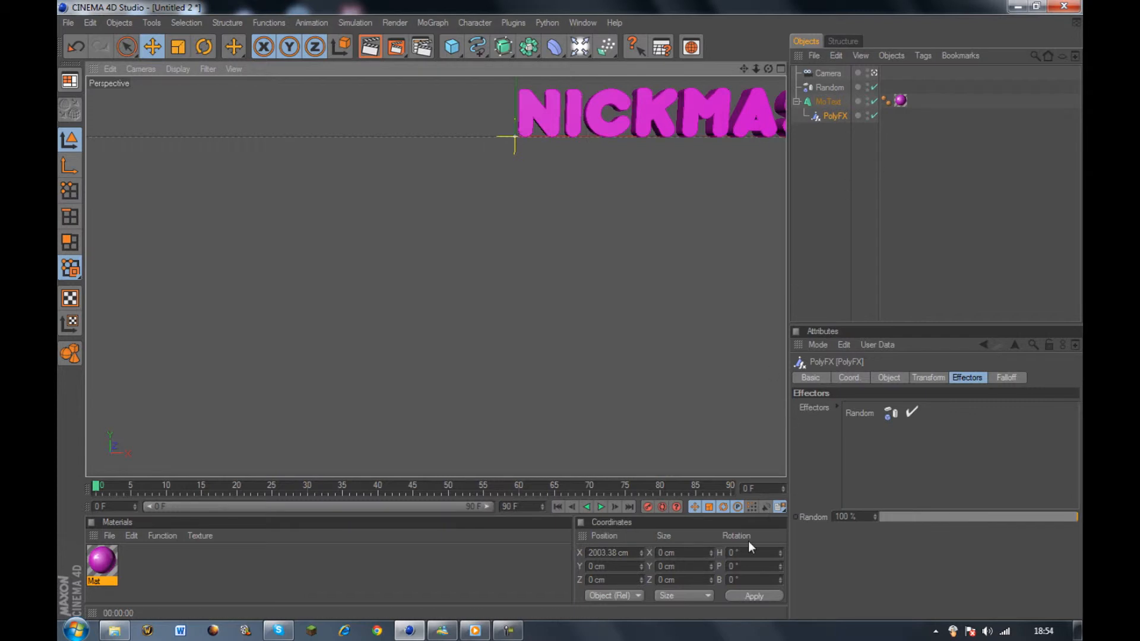
left_click_drag(740, 69, 408, 187)
- Set the camera's heading and pitch rotation to 0°
left_click(828, 73)
left_click(762, 552)
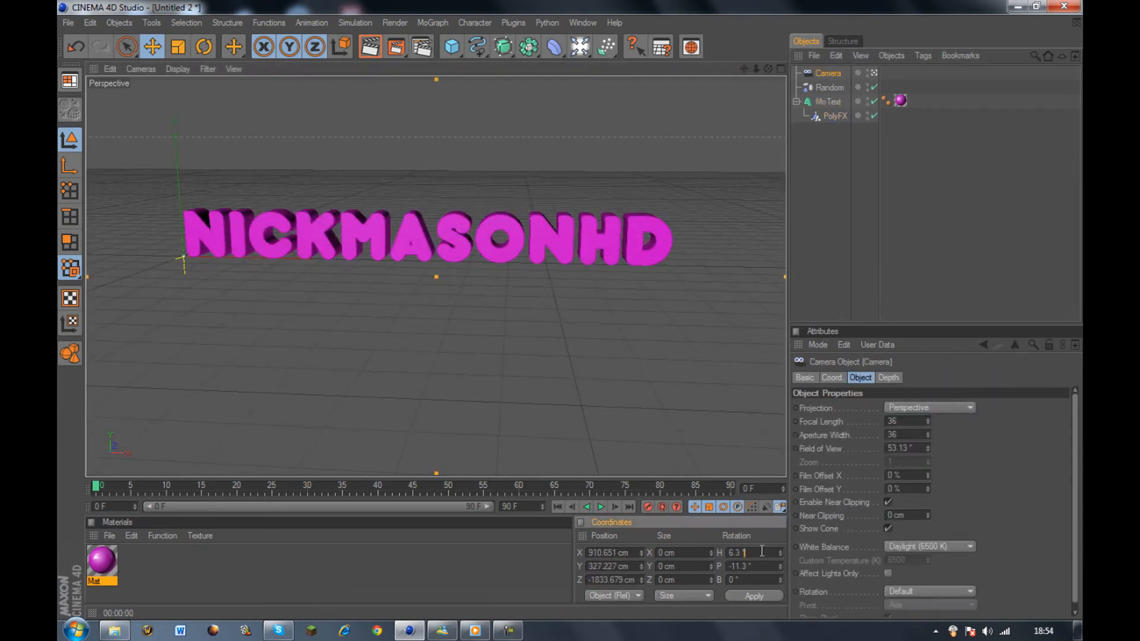
left_click(751, 566)
type("0")
key("Return")
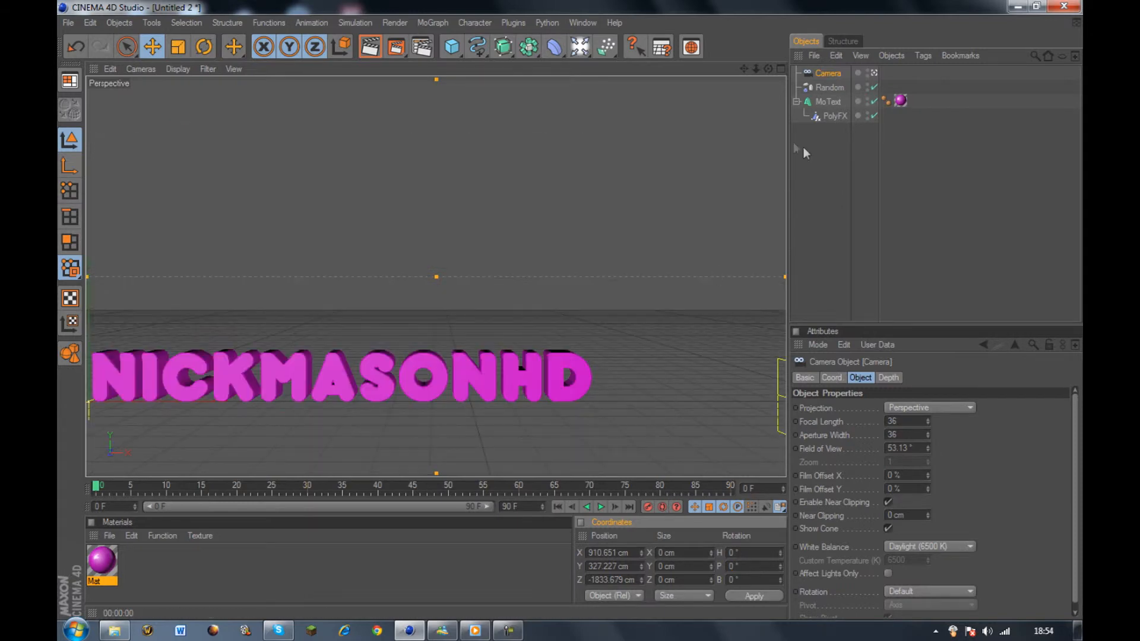
- Shift the camera to centre the text in view and set its position to X 650 cm and Y 55 cm
left_click_drag(743, 69, 751, 39)
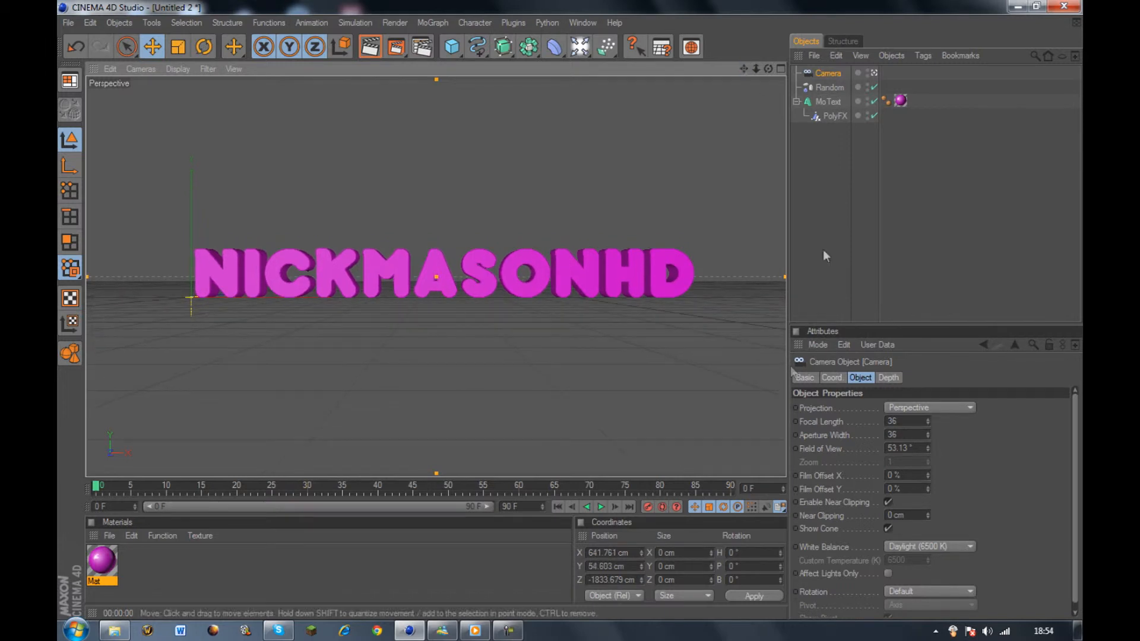
left_click(602, 566)
type("55")
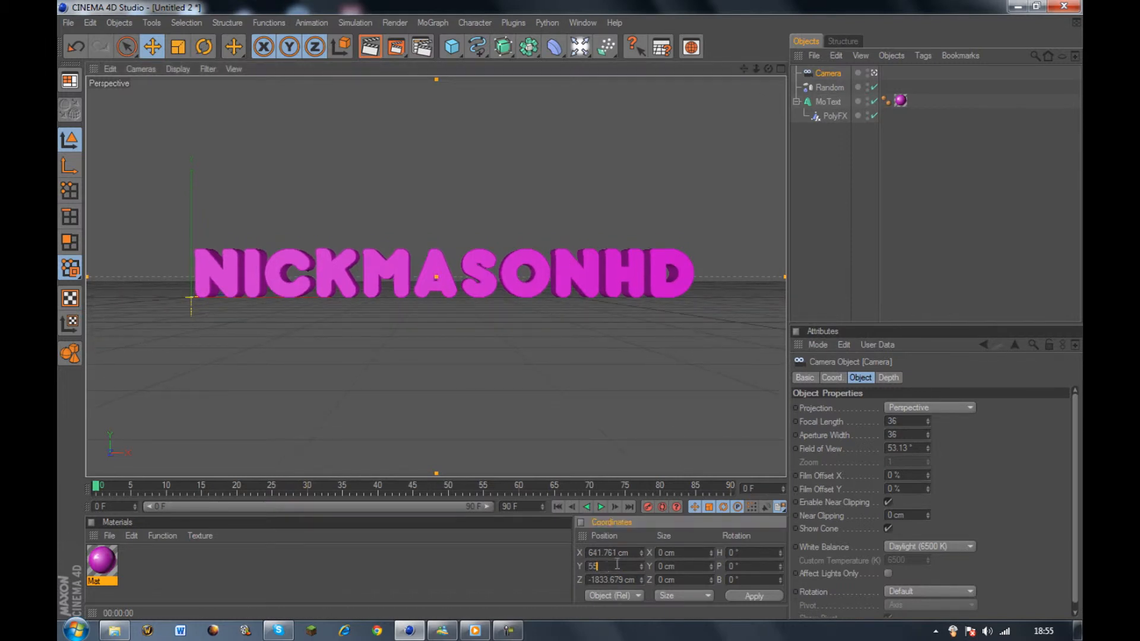
left_click(621, 557)
type("650")
key("Return")
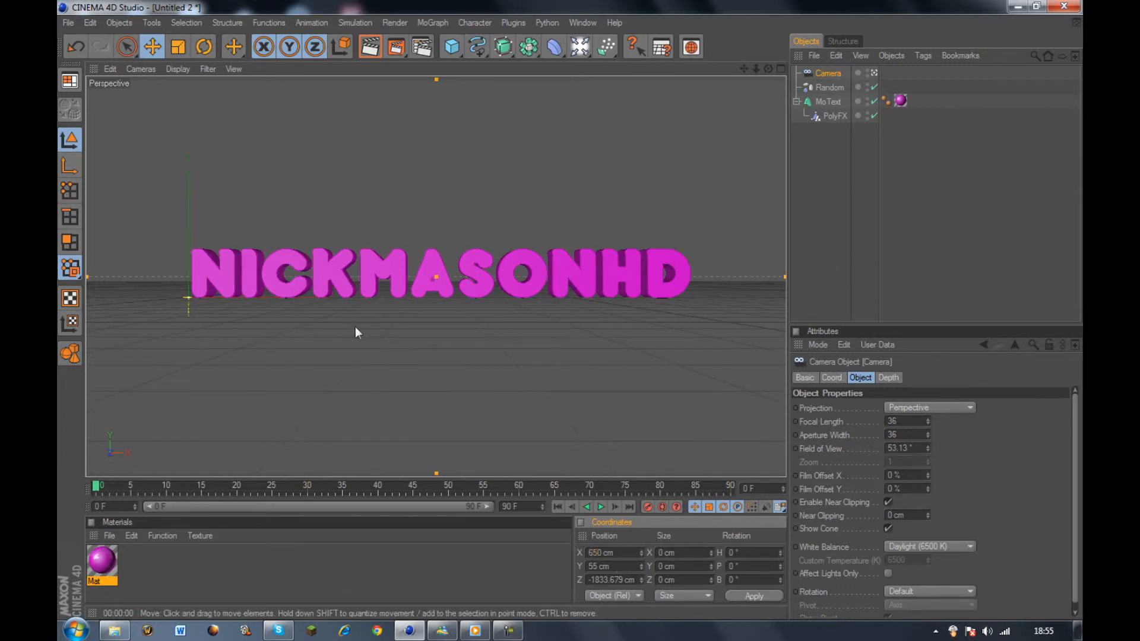
double_click(621, 578)
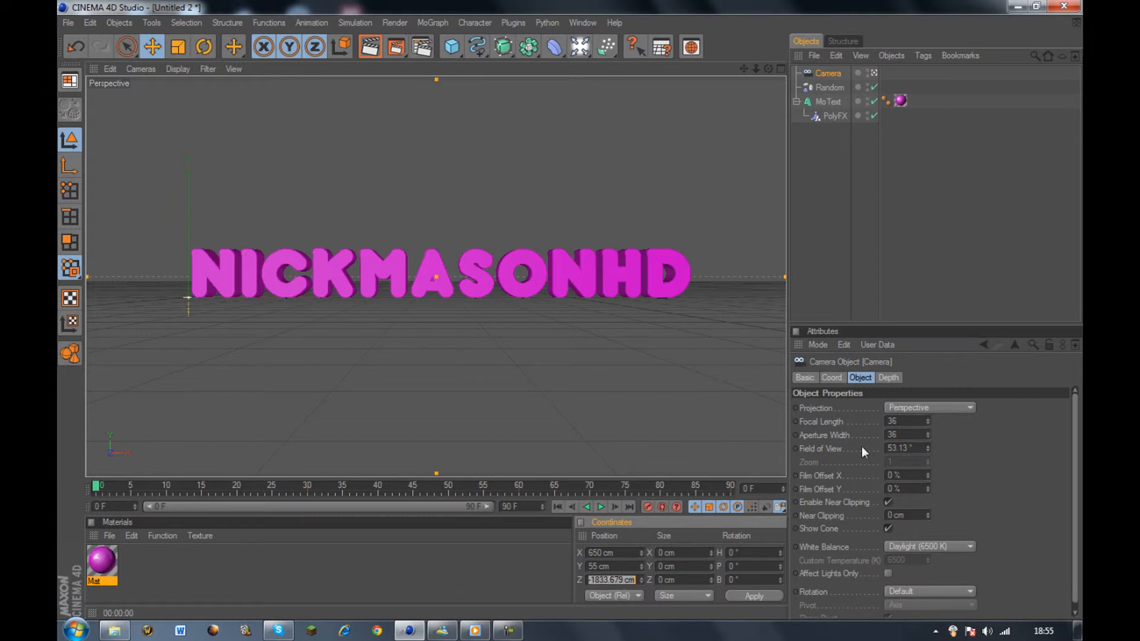
left_click(893, 237)
- Move the PolyFX along X to about -144 cm, just before the start of the text
left_click(835, 116)
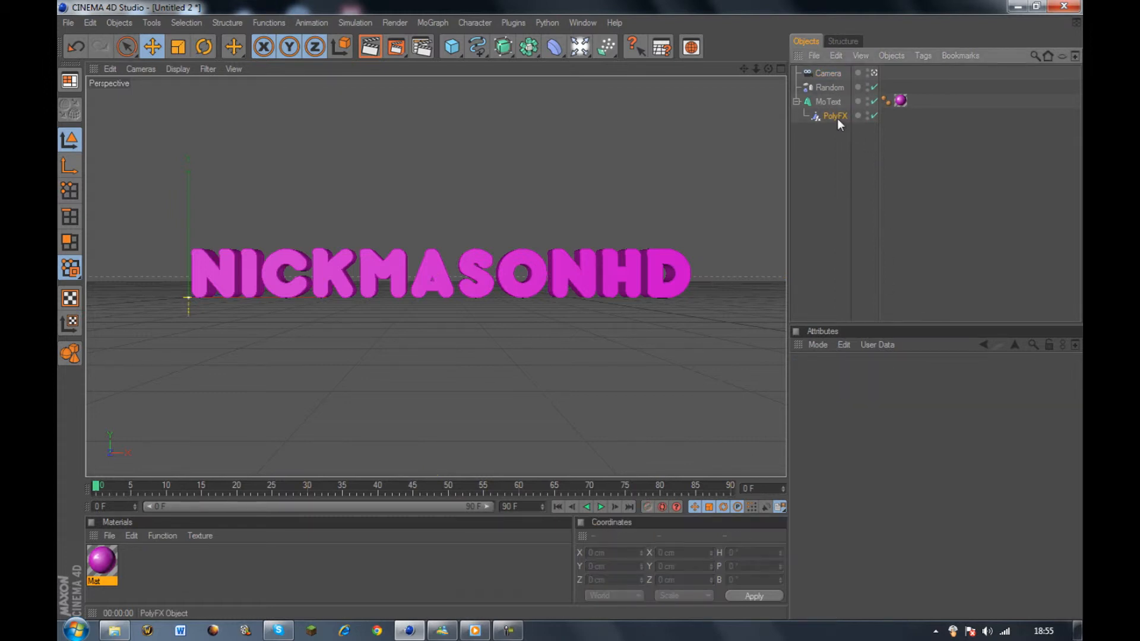
double_click(609, 553)
type("003.38")
key("Return")
left_click_drag(285, 297, 230, 297)
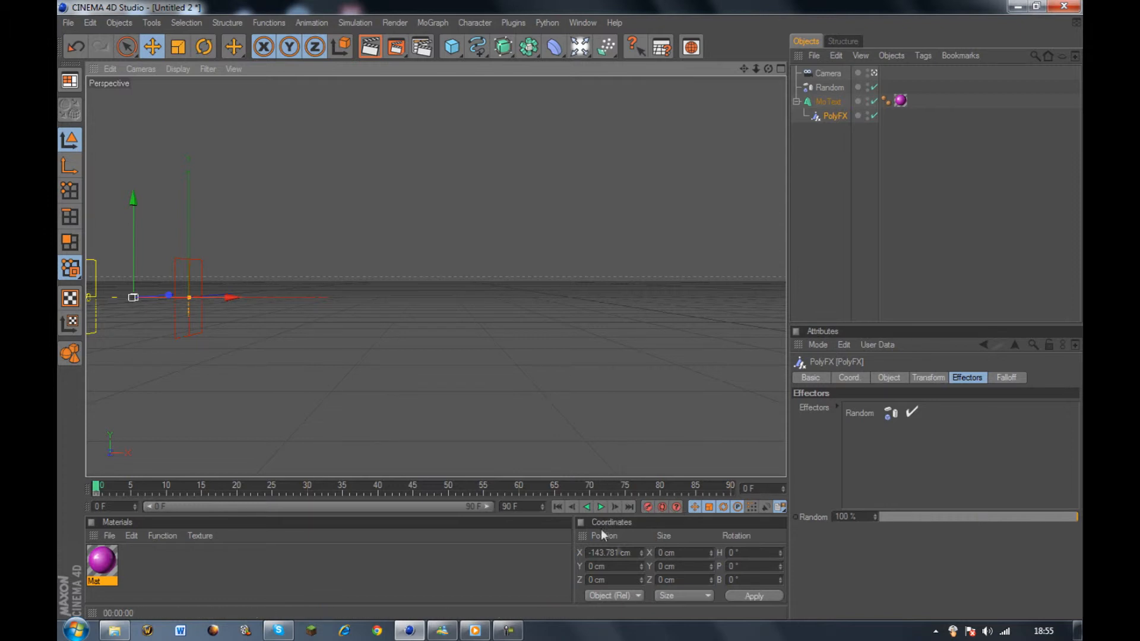
- Enable autokeying and, at frame 90, keyframe the PolyFX at about 1647 cm along X, beyond the text's end
left_click(663, 507)
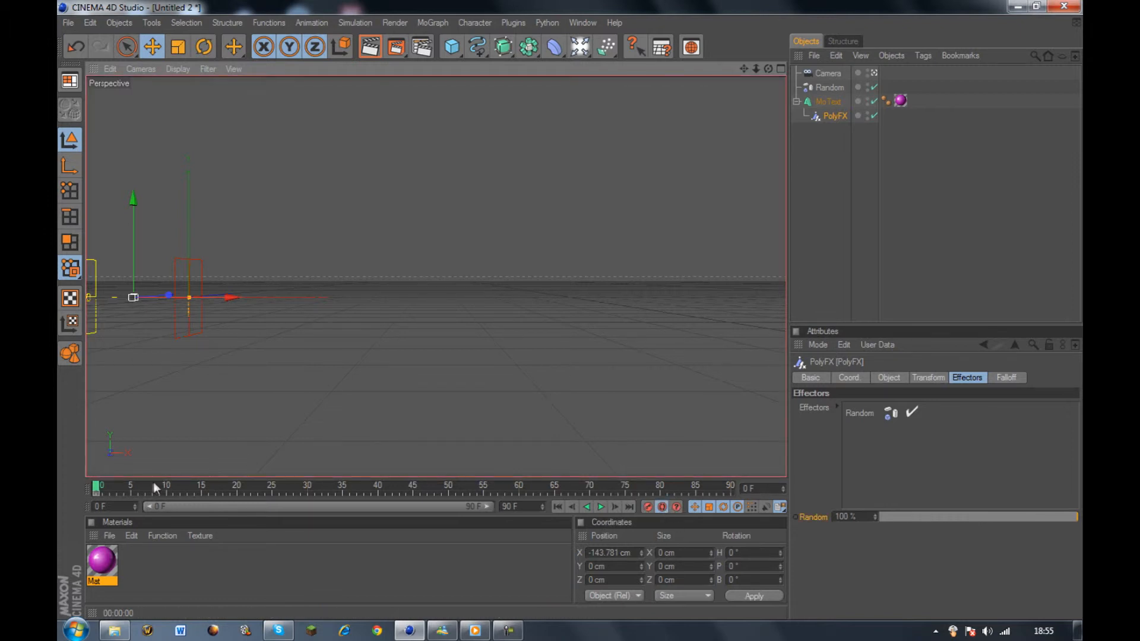
left_click_drag(96, 491, 747, 503)
left_click_drag(229, 298, 767, 297)
- Play the animation from the start and scrub from frame 0 to frame 90 to review how the text assembles
left_click(559, 506)
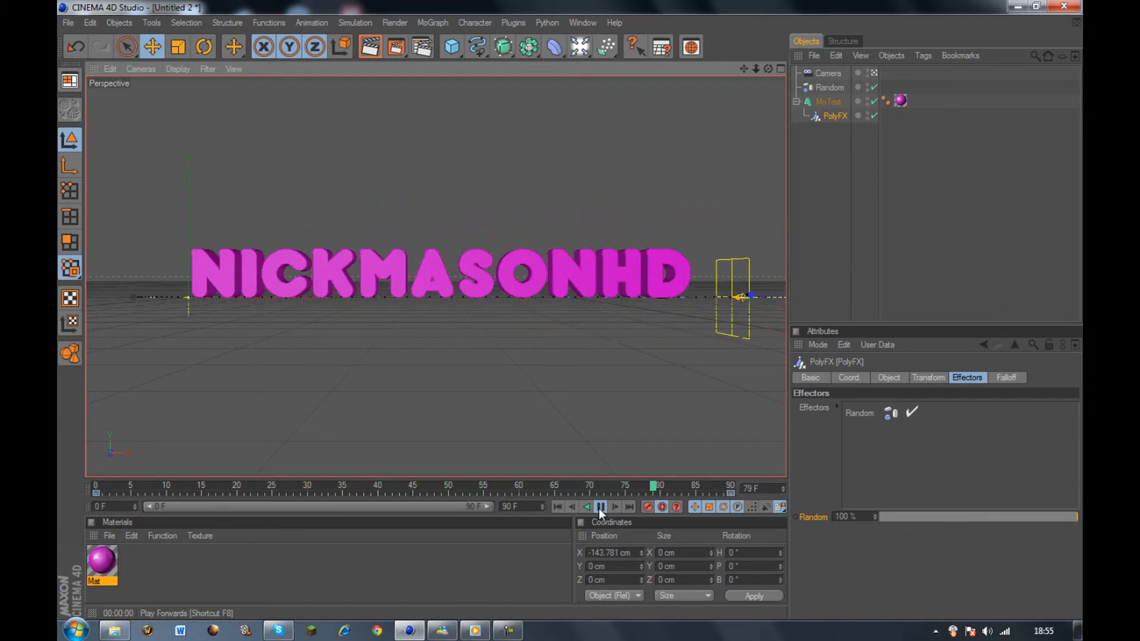
left_click(601, 506)
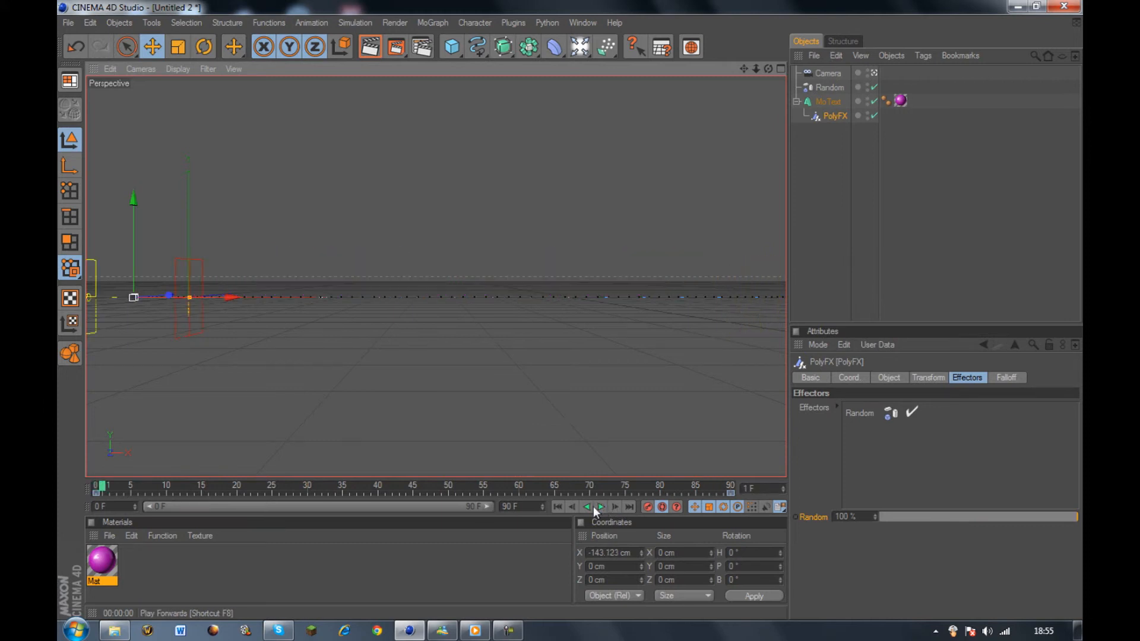
left_click(99, 494)
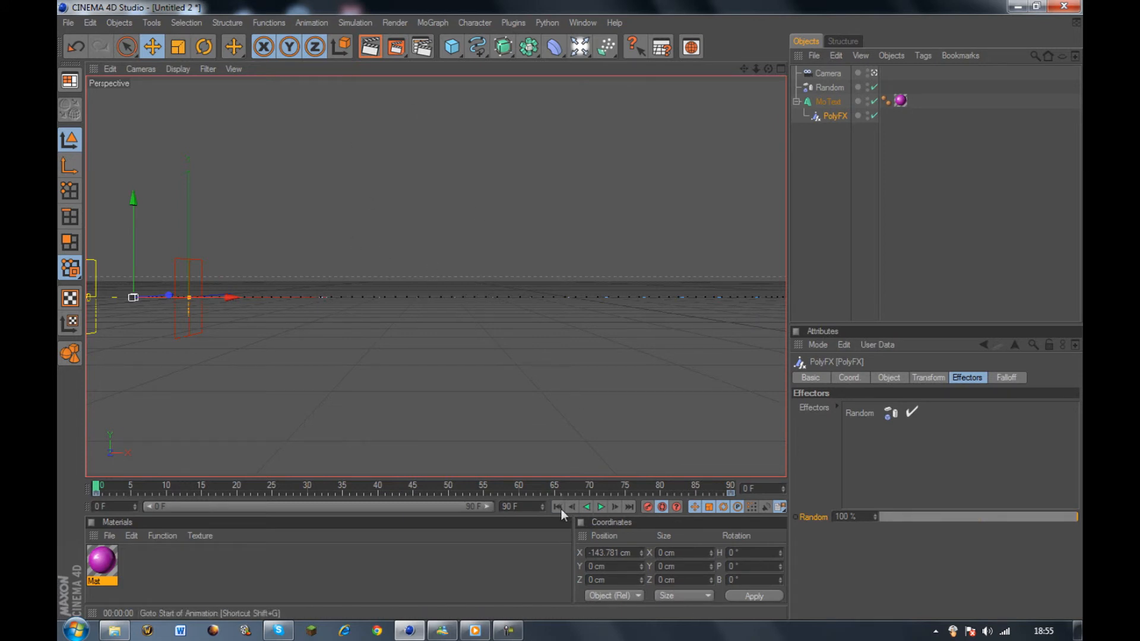
left_click_drag(97, 490, 779, 482)
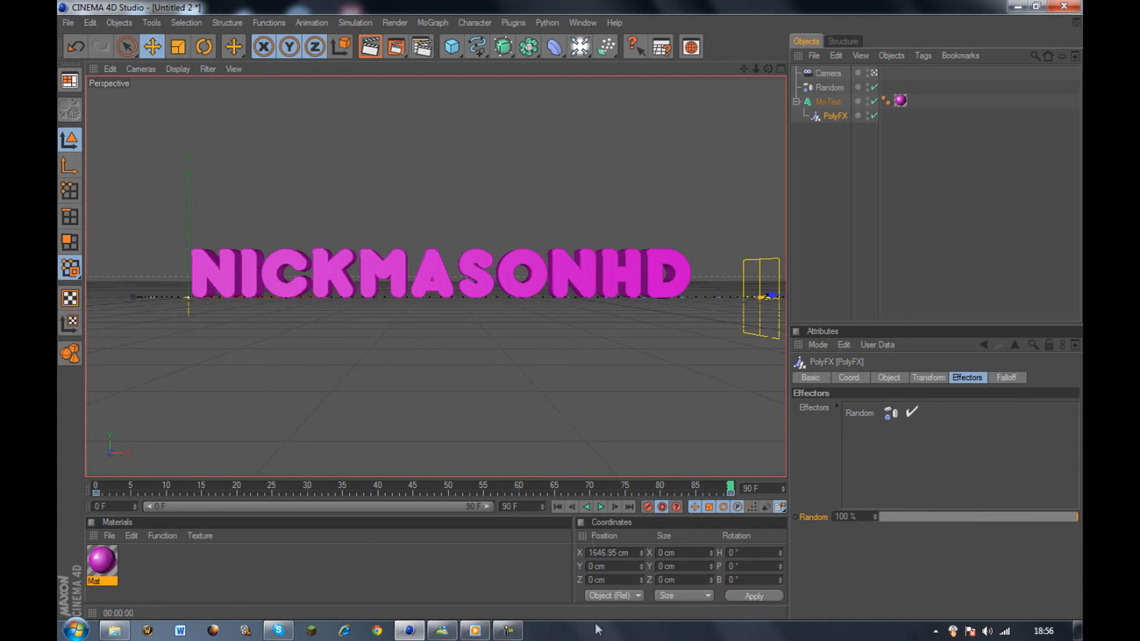
left_click(515, 632)
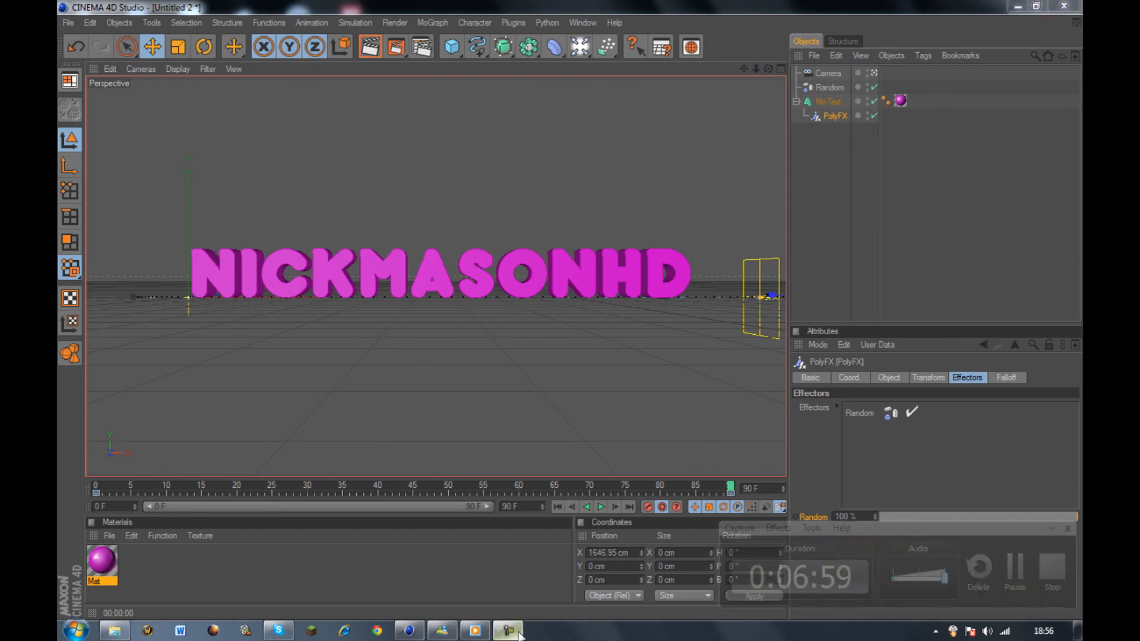